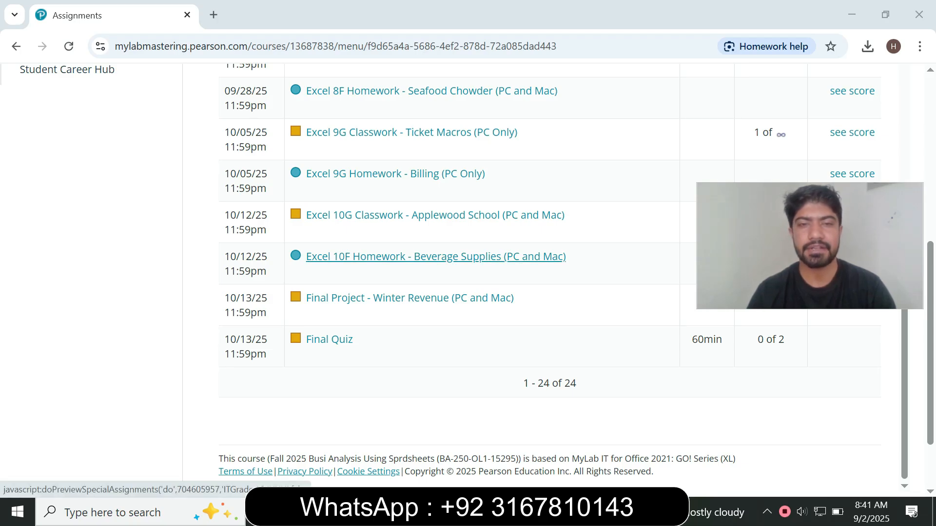
# Launch the Excel 10F Homework - Beverage Supplies assignment from MyLab IT.
pyautogui.click(435, 257)
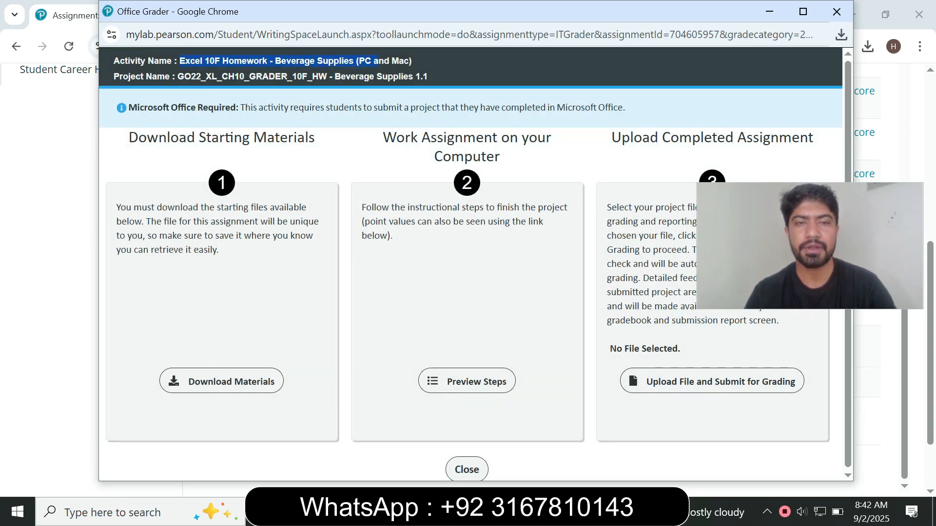
# Download all starting files and open Excel_10F_Beverage_Supplies_Instructions from Downloads.
pyautogui.click(222, 381)
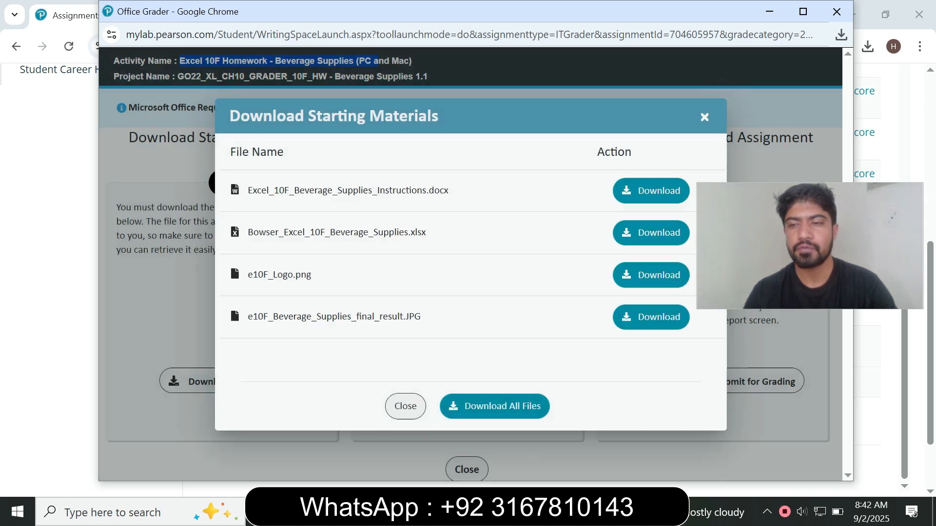
pyautogui.click(494, 406)
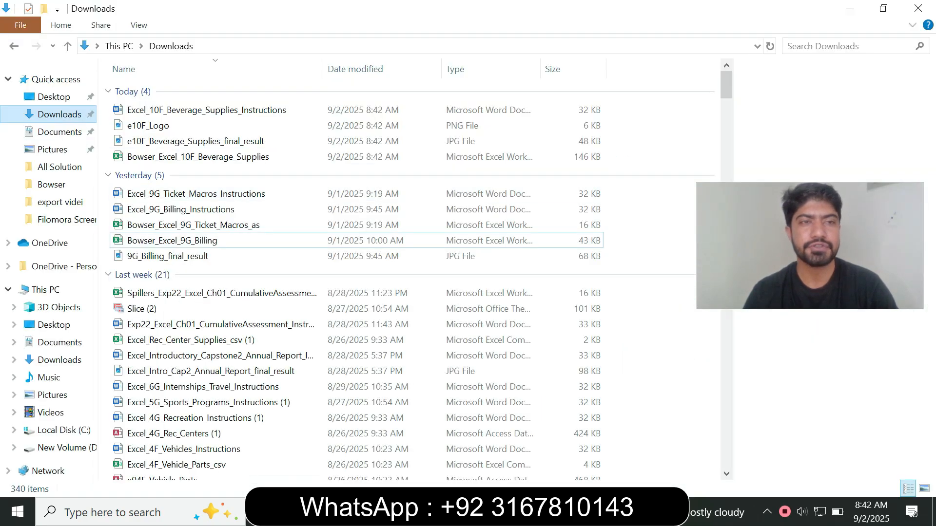
pyautogui.click(207, 110)
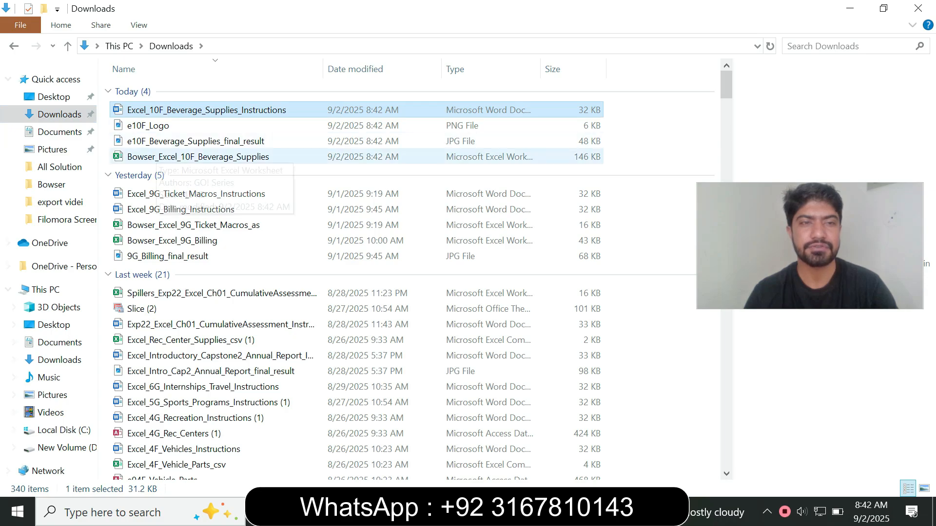
pyautogui.press('Return')
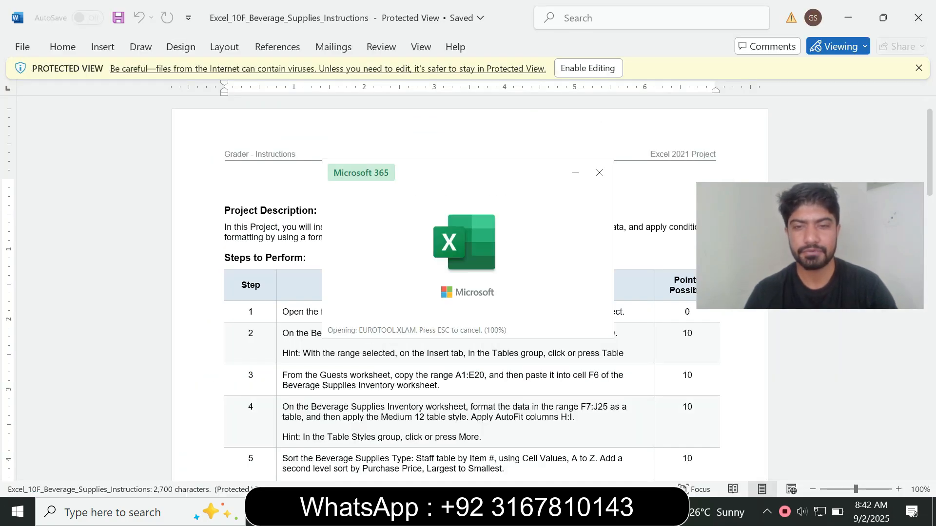
# Enable editing in the Beverage Supplies workbook and the Word instructions document.
pyautogui.moveTo(557, 511)
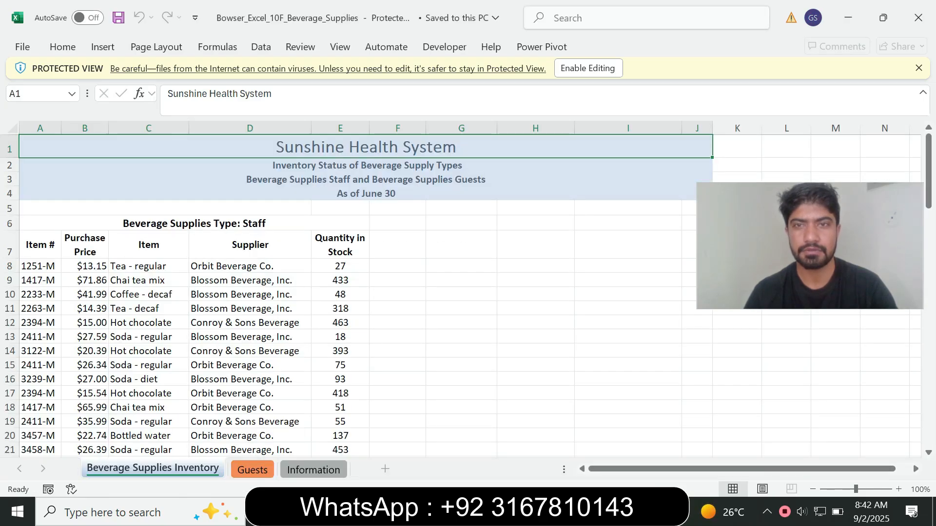
pyautogui.click(587, 68)
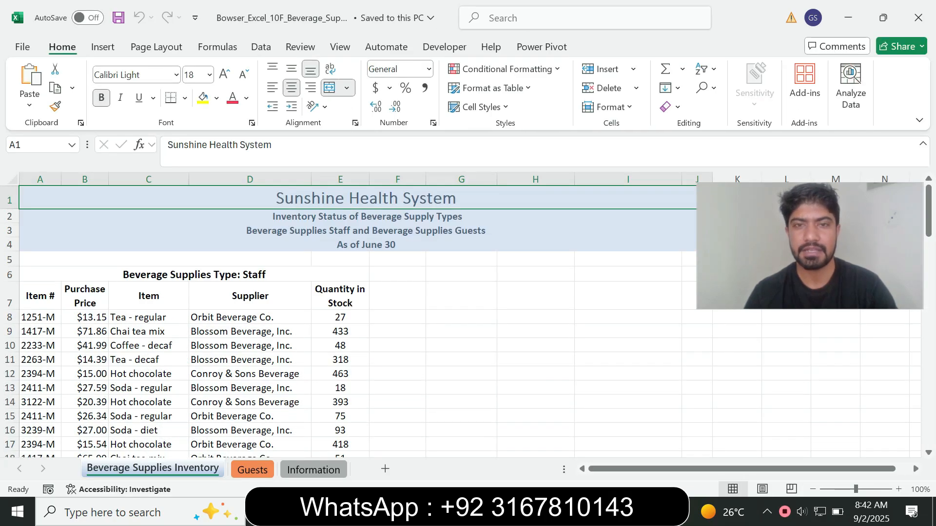
pyautogui.hotkey('alt', 'Tab')
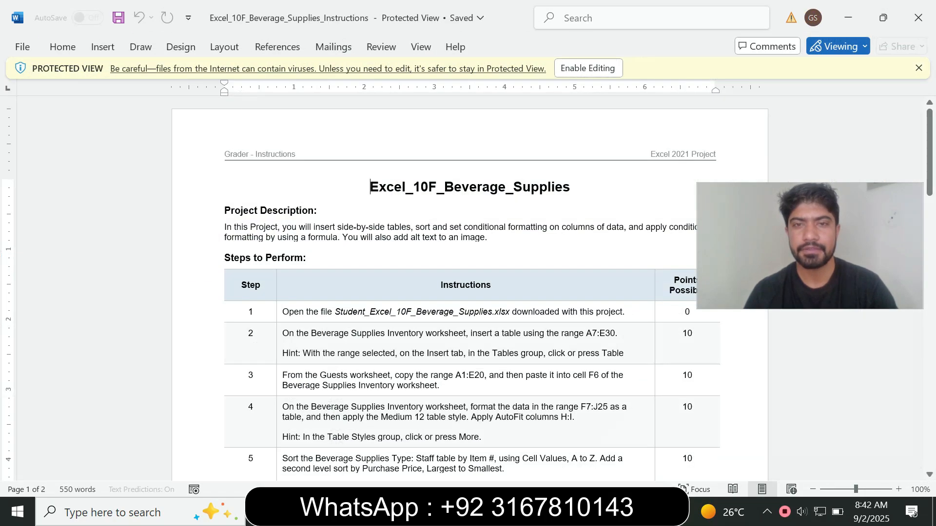
pyautogui.click(588, 69)
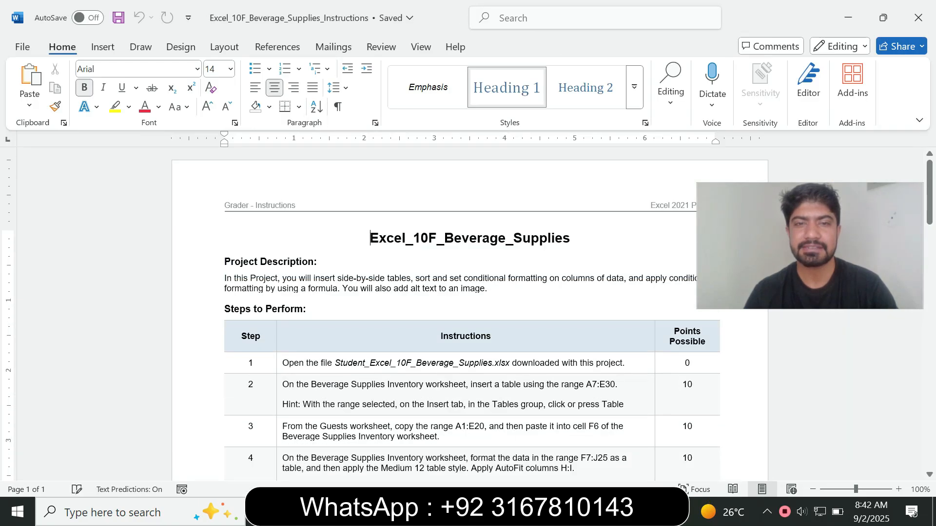
# Select the instructions document title, then place the cursor at its end.
pyautogui.moveTo(370, 239); pyautogui.dragTo(575, 239)
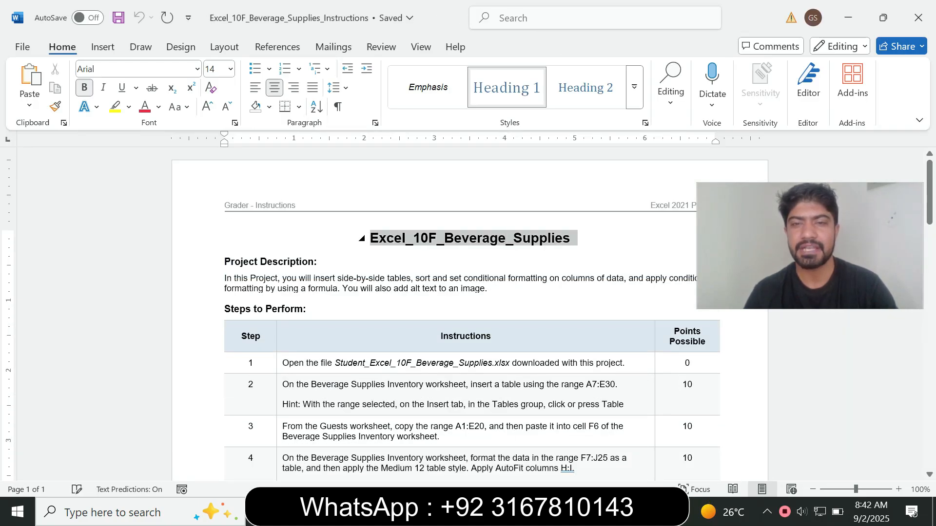
pyautogui.click(517, 262)
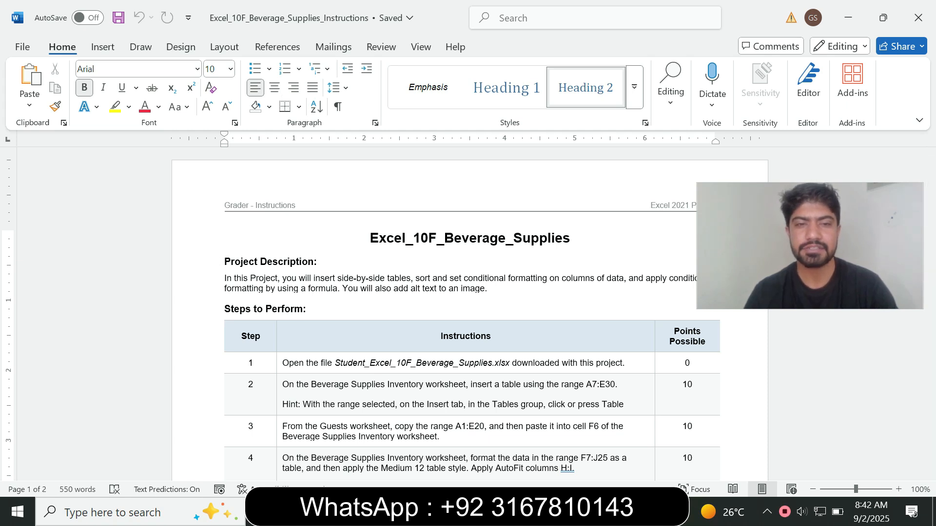
pyautogui.hotkey('alt', 'Tab')
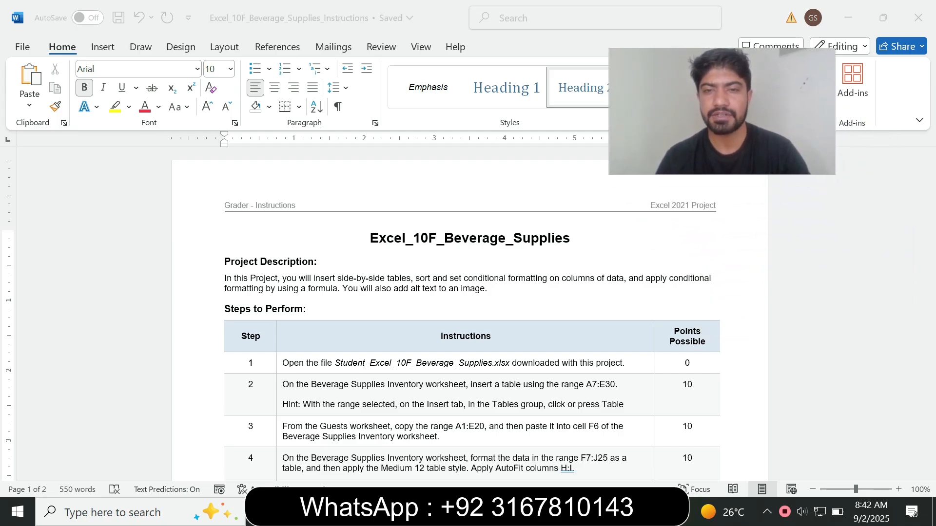
pyautogui.hotkey('alt', 'Tab')
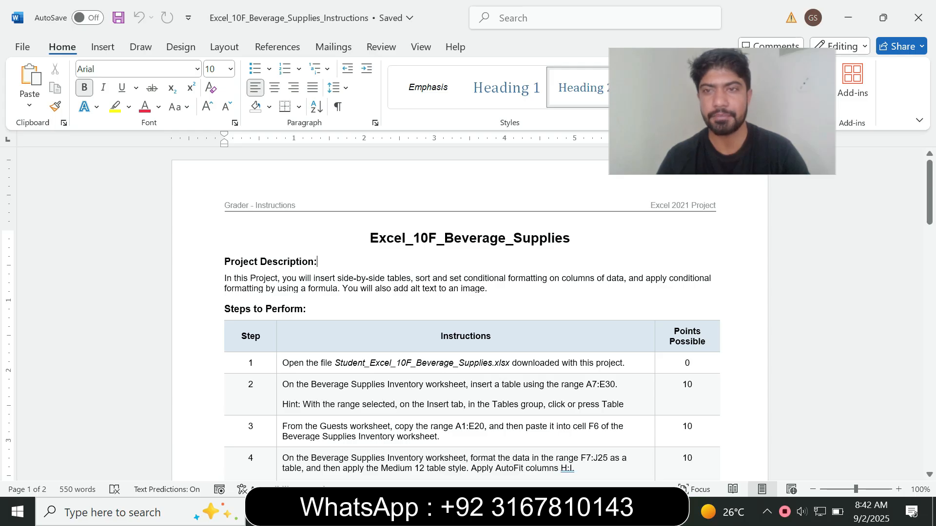
pyautogui.click(570, 238)
pyautogui.moveTo(929, 184)
pyautogui.mouseDown()
pyautogui.moveTo(929, 385)
pyautogui.moveTo(929, 184)
pyautogui.mouseUp()
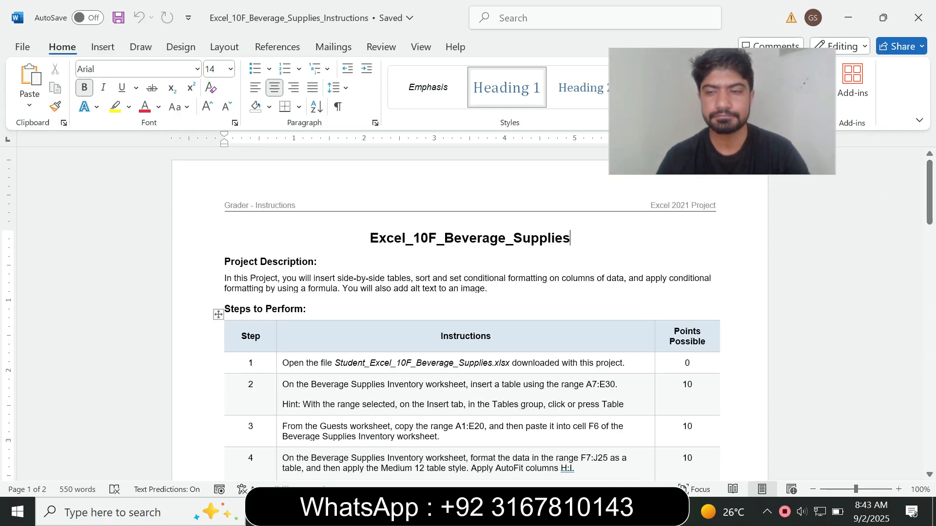
# Highlight step 1 in yellow, check cell E8 in the workbook, then remove the highlight.
pyautogui.click(279, 363)
pyautogui.click(342, 411)
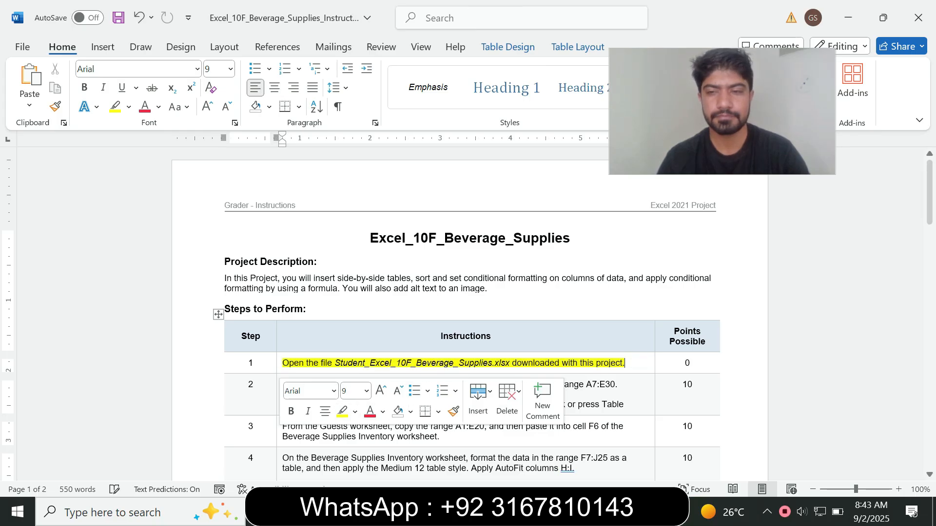
pyautogui.scroll(1, 468, 317)
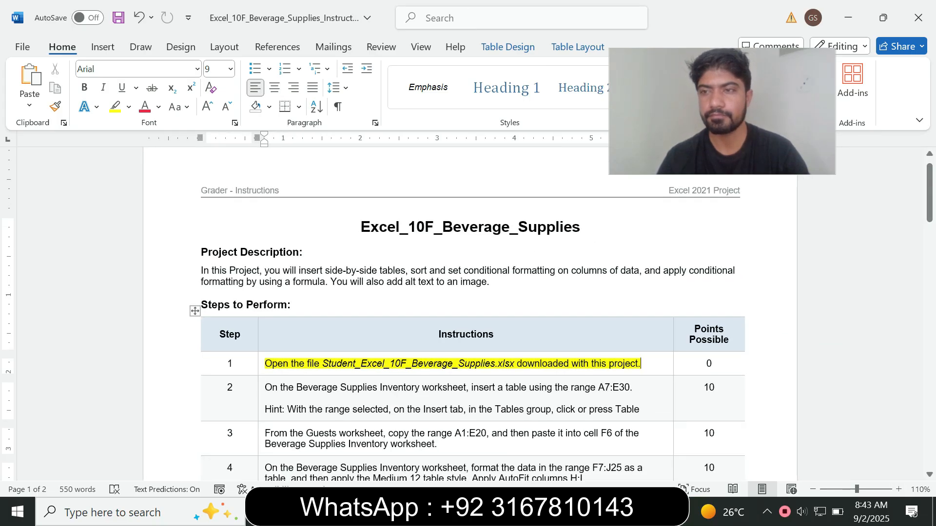
pyautogui.click(929, 154)
pyautogui.moveTo(929, 181); pyautogui.dragTo(930, 210)
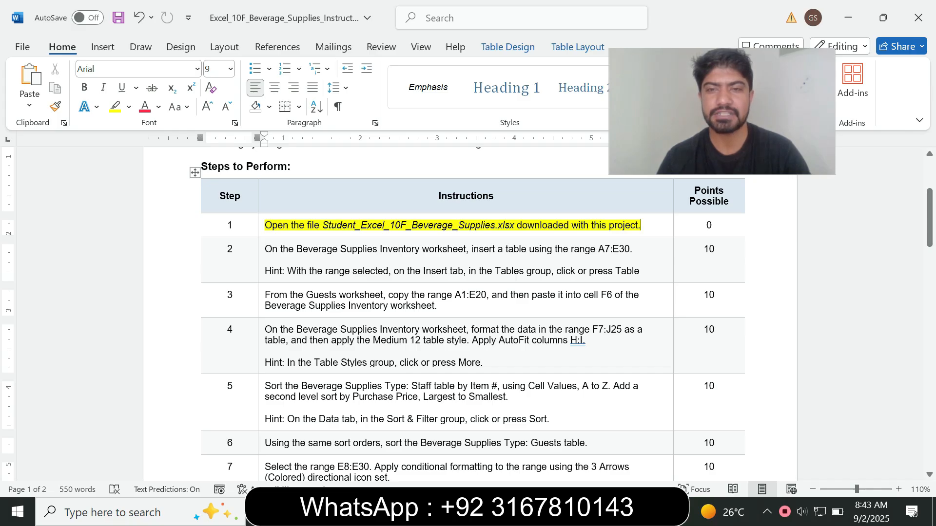
pyautogui.hotkey('alt', 'Tab')
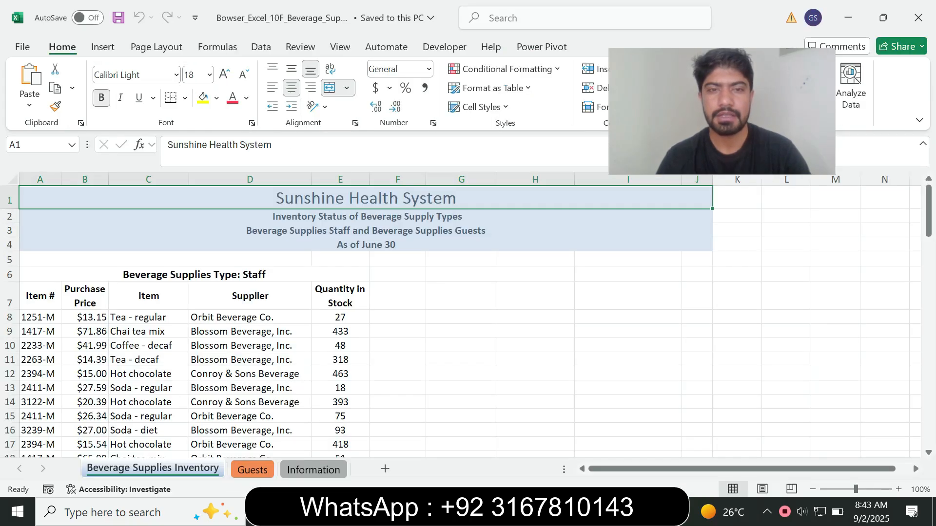
pyautogui.click(340, 317)
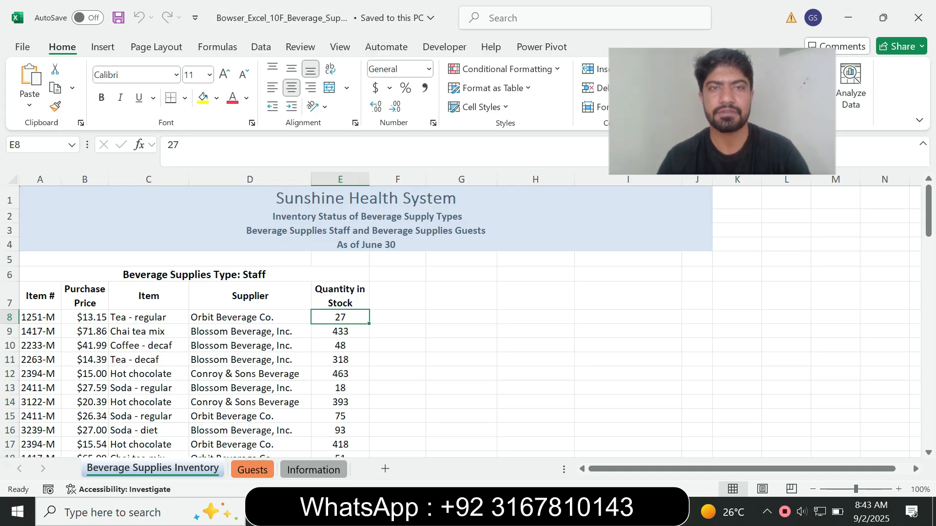
pyautogui.hotkey('alt', 'Tab')
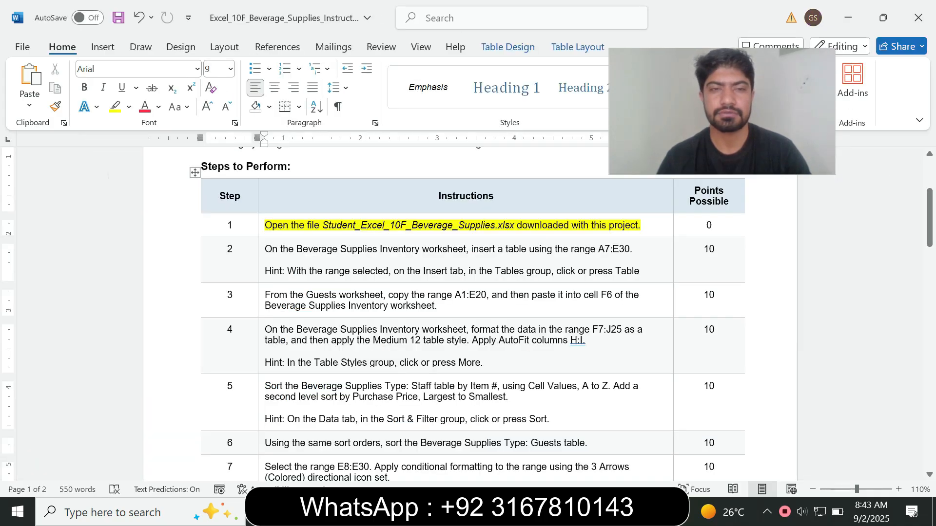
pyautogui.click(261, 226)
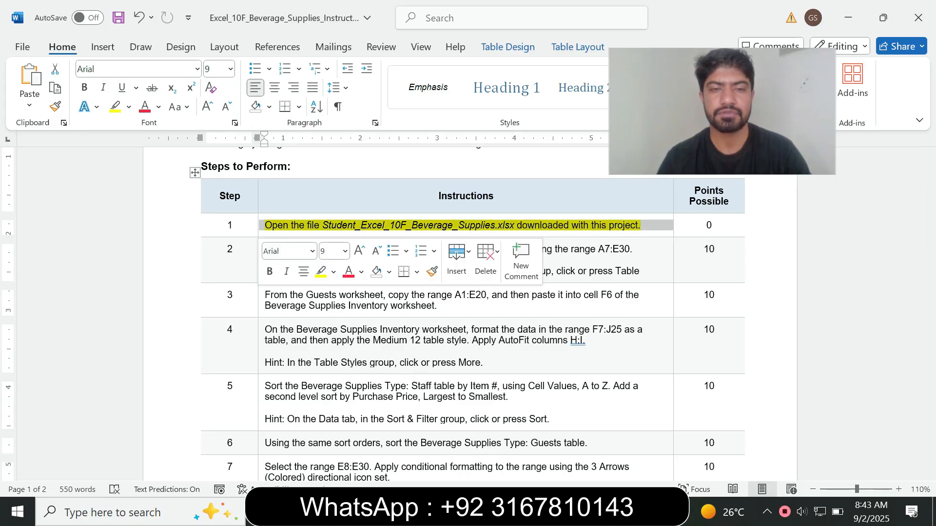
pyautogui.click(333, 272)
pyautogui.click(358, 389)
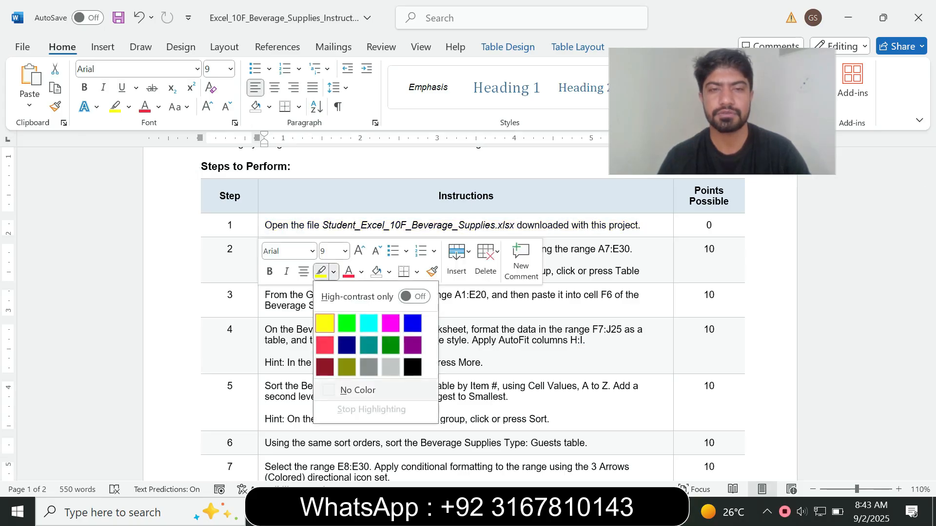
pyautogui.click(234, 295)
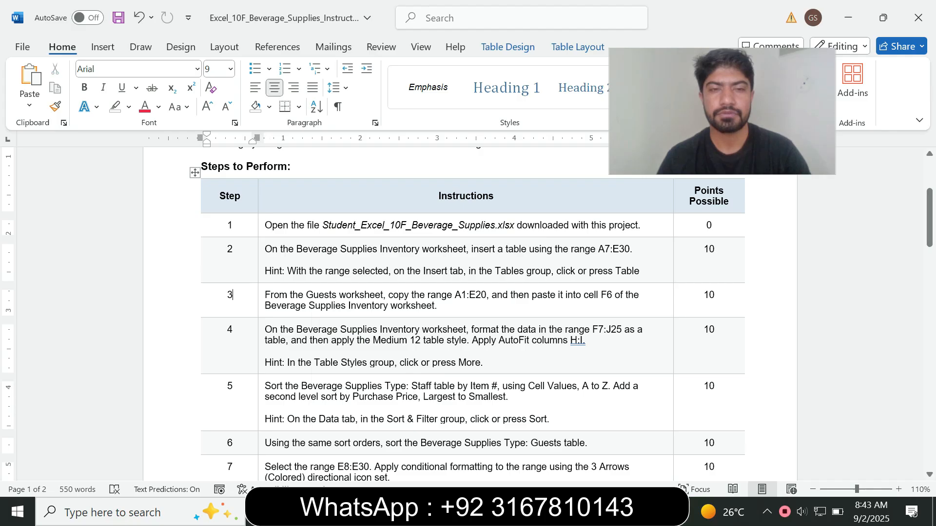
# Make step 2's instruction 12 pt with turquoise highlight.
pyautogui.click(261, 270)
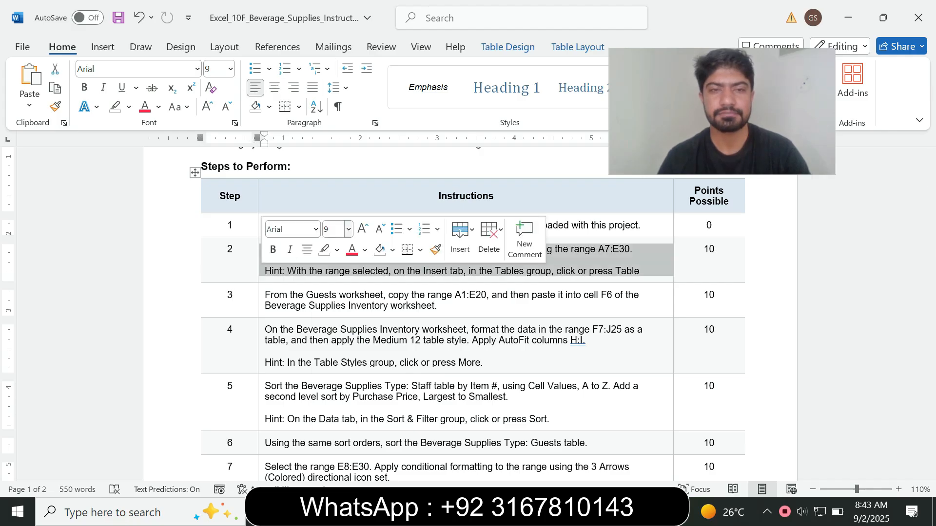
pyautogui.click(348, 229)
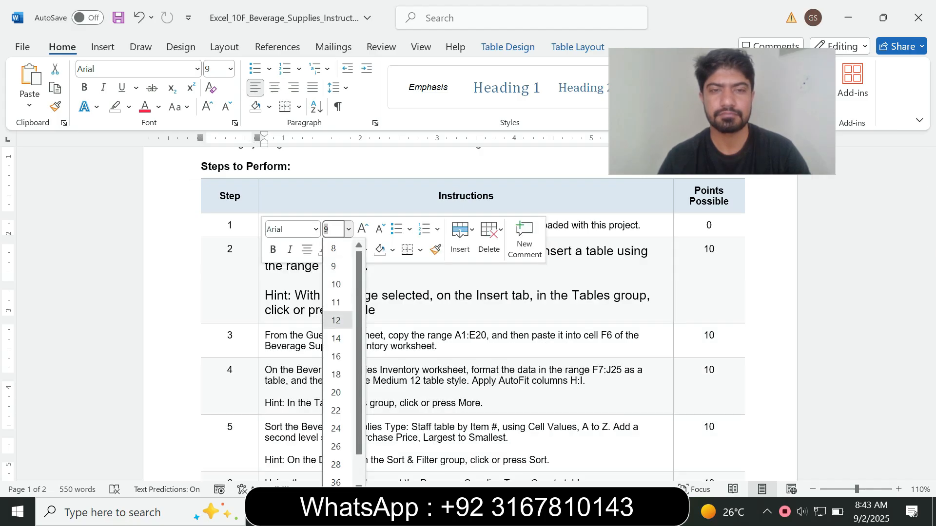
pyautogui.click(337, 319)
pyautogui.click(336, 250)
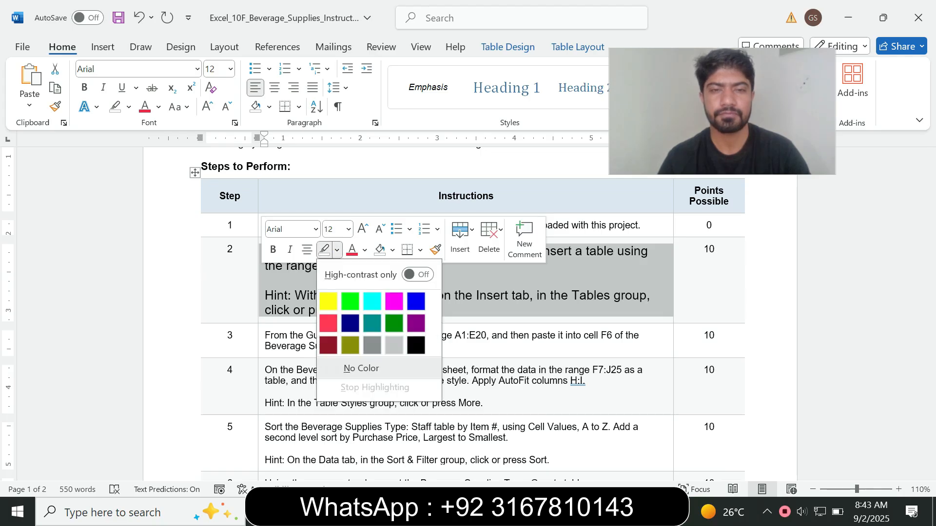
pyautogui.click(372, 301)
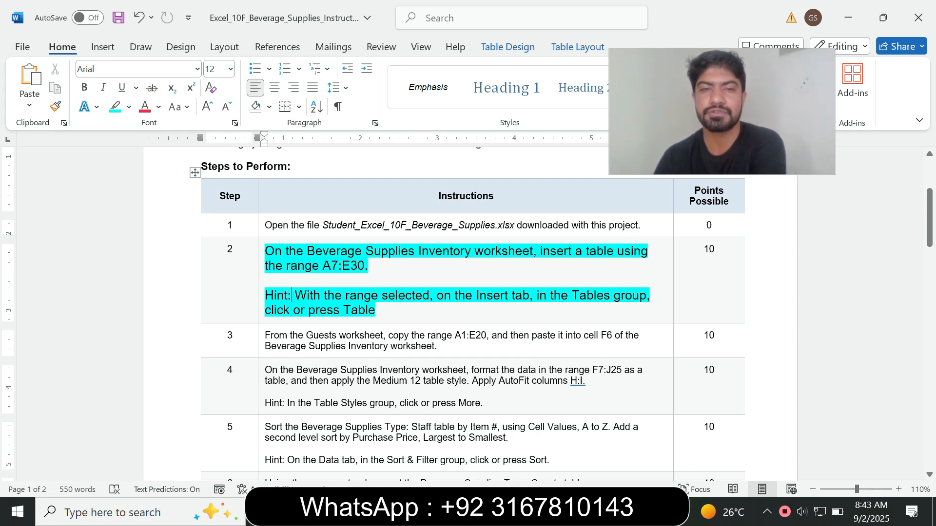
# Select the range reference A7:E30 in step 2 to carry into the workbook.
pyautogui.moveTo(286, 251); pyautogui.dragTo(418, 252)
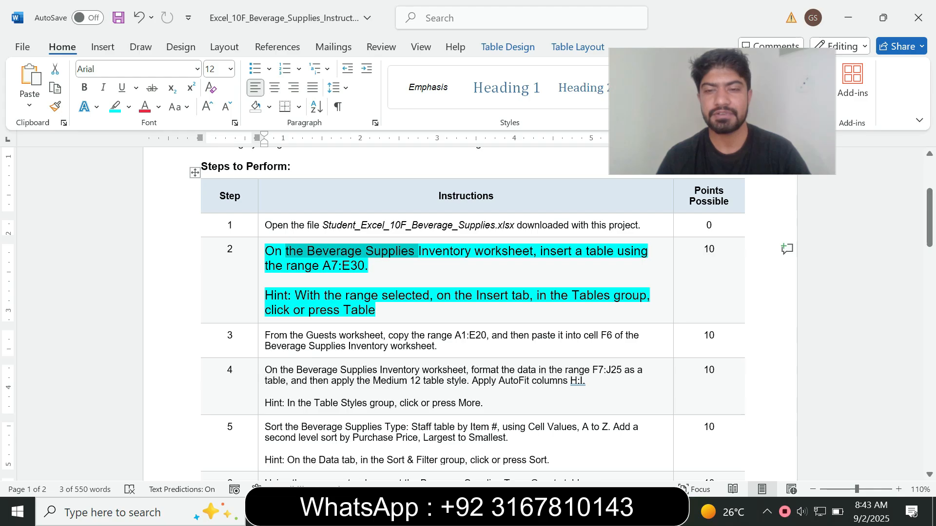
pyautogui.click(593, 512)
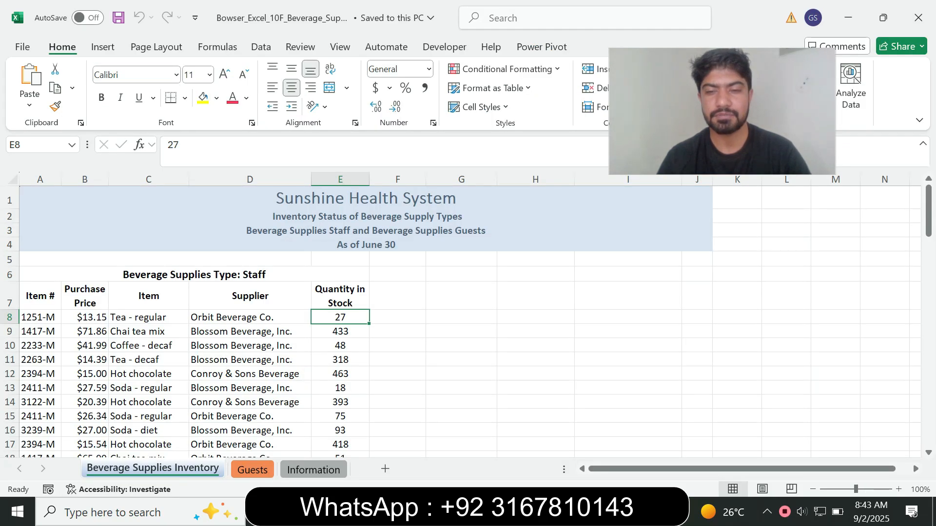
pyautogui.hotkey('alt', 'Tab')
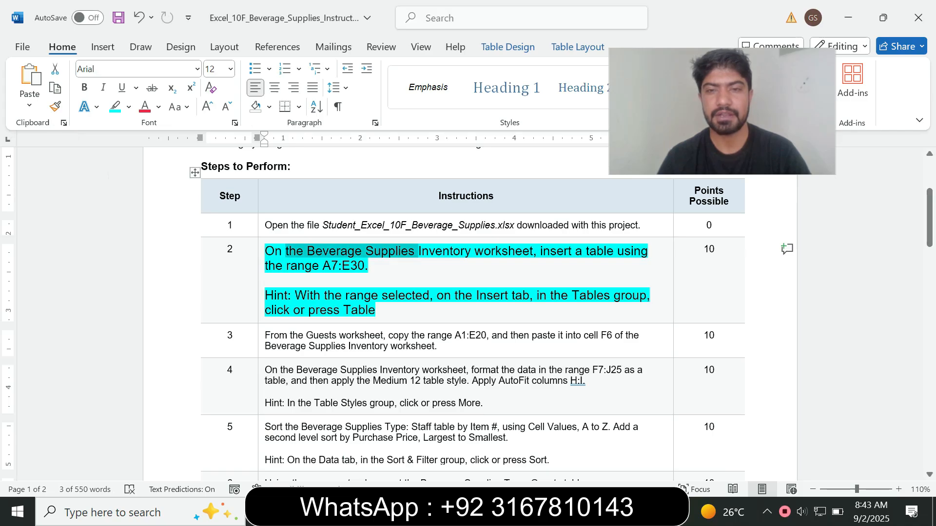
pyautogui.moveTo(322, 266); pyautogui.dragTo(365, 265)
pyautogui.hotkey('ctrl', 'c')
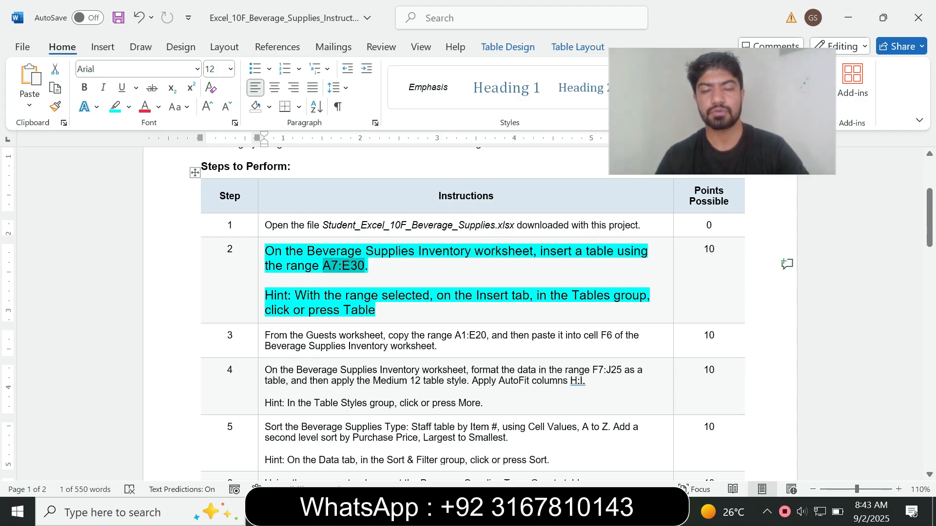
pyautogui.hotkey('alt', 'Tab')
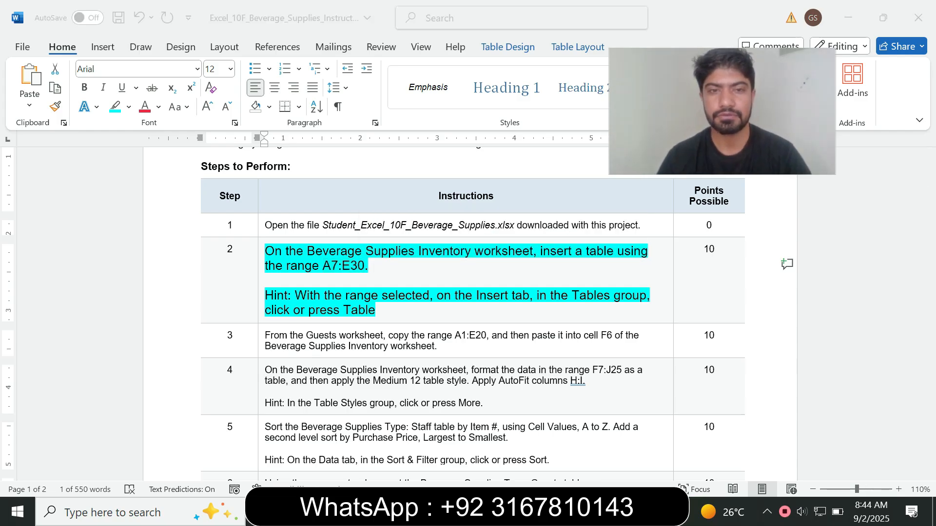
# Select range A7:E30 on the Beverage Supplies Inventory sheet through the Name Box.
pyautogui.click(30, 144)
pyautogui.hotkey('ctrl', 'v')
pyautogui.press('Return')
pyautogui.hotkey('ctrl', 'v')
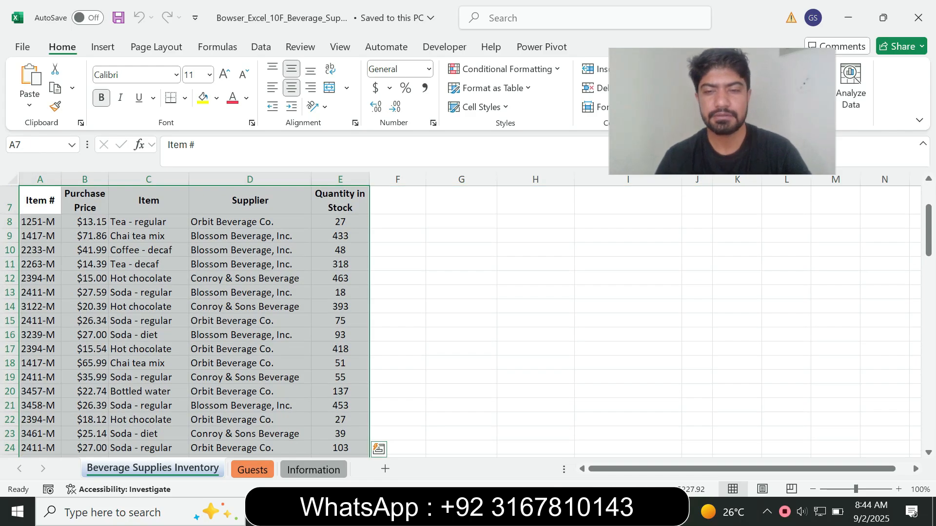
pyautogui.hotkey('alt', 'Tab')
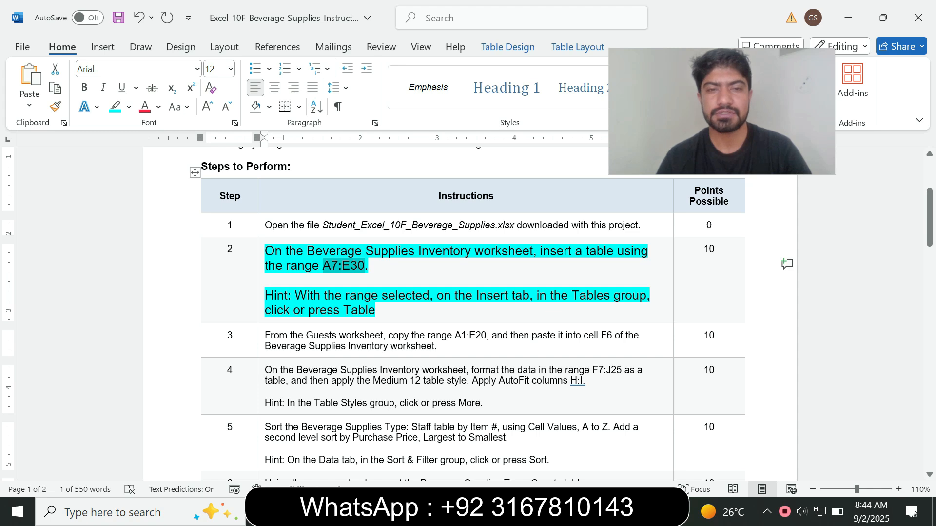
pyautogui.hotkey('alt', 'Tab')
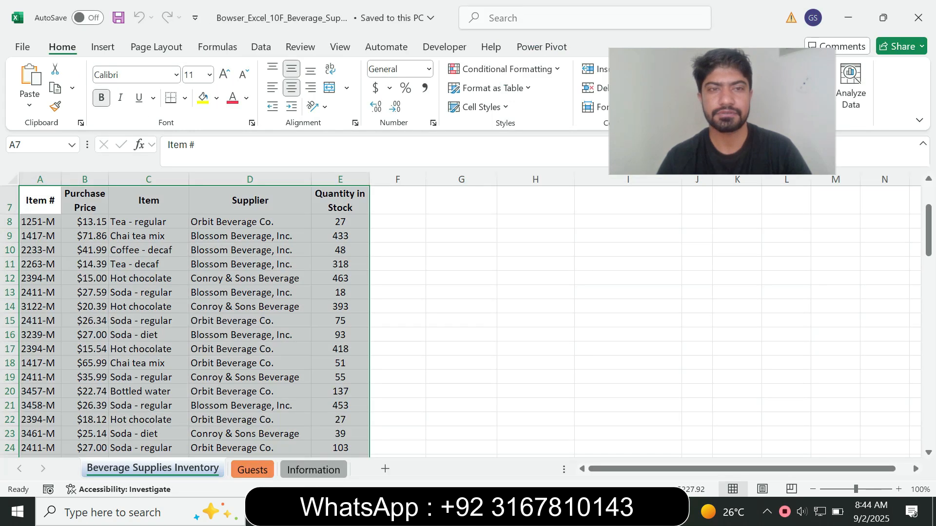
# Insert a table from A7:E30 with My table has headers kept on.
pyautogui.click(102, 48)
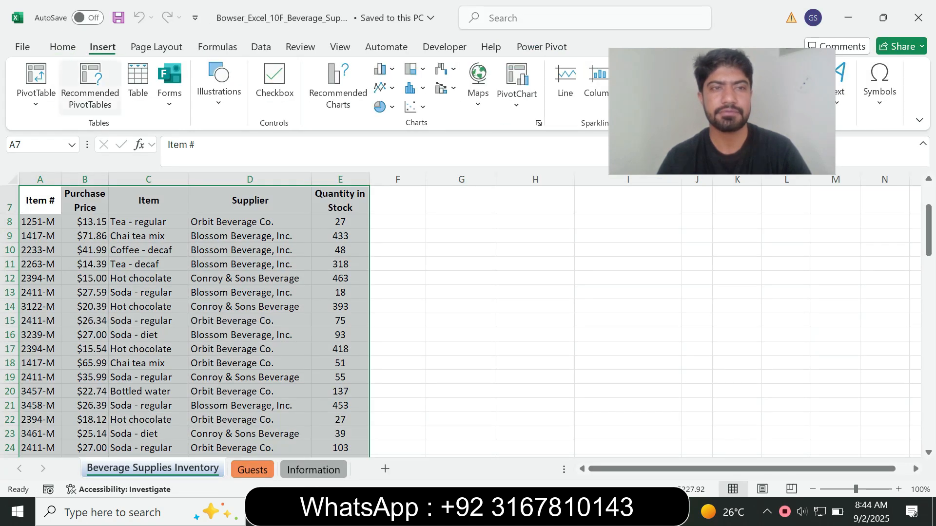
pyautogui.click(138, 87)
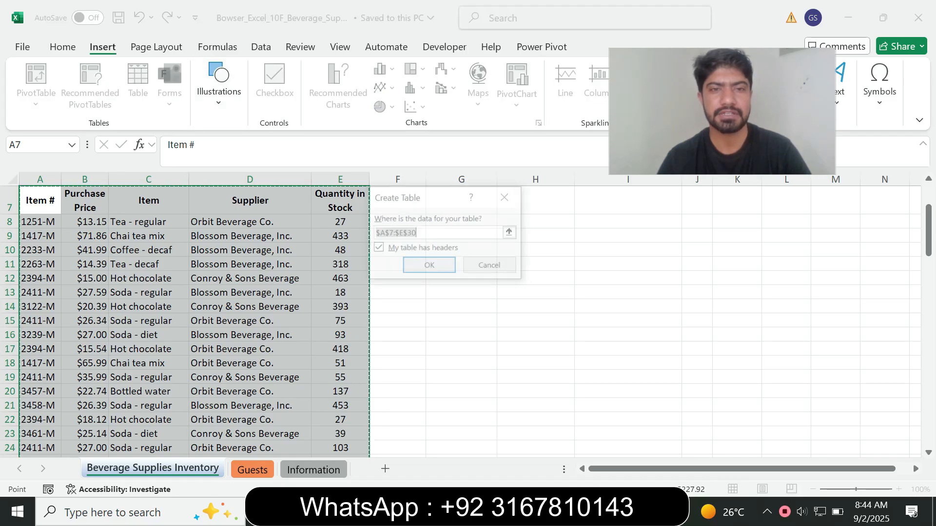
pyautogui.click(428, 266)
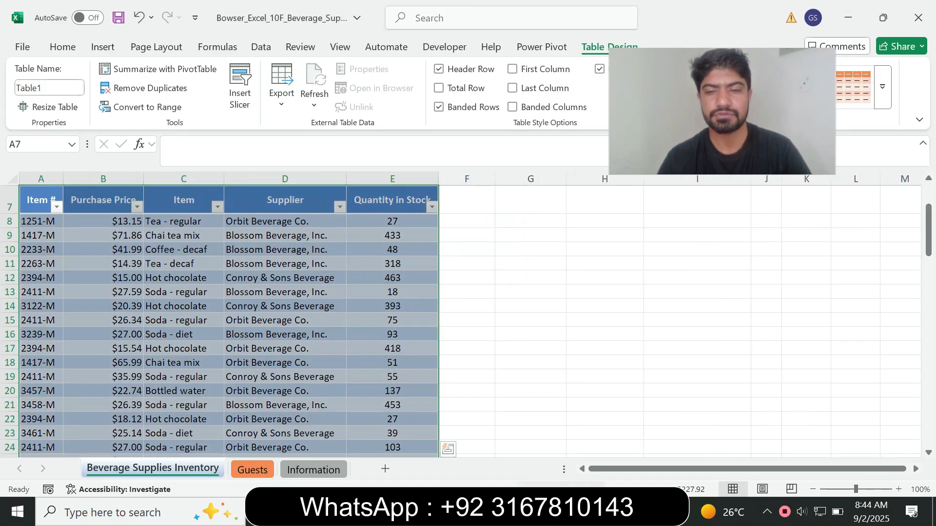
pyautogui.hotkey('alt', 'Tab')
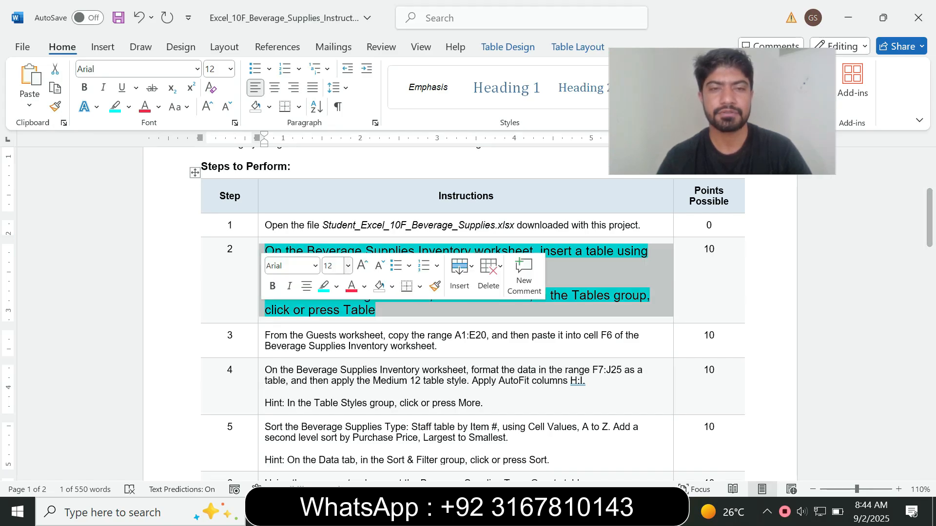
# Return step 2's text to 9 pt with no highlight colour.
pyautogui.click(347, 266)
pyautogui.click(337, 28)
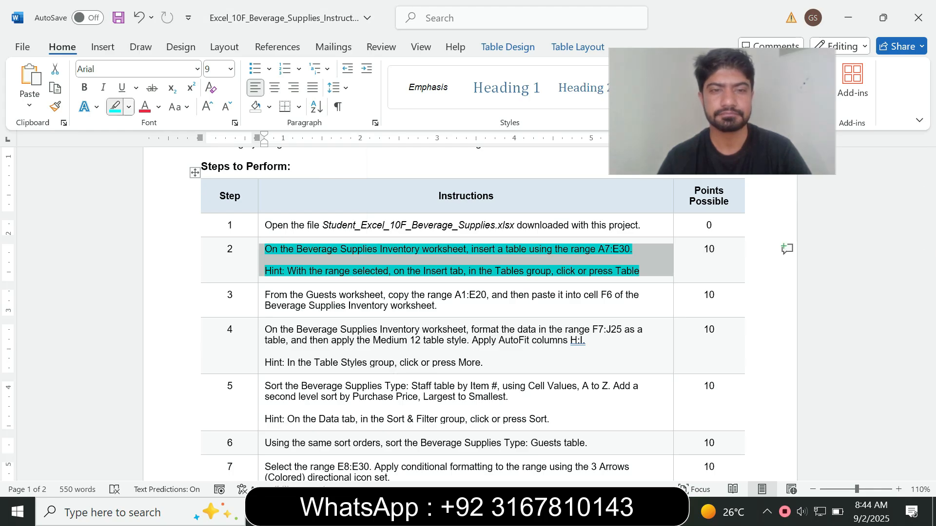
pyautogui.click(129, 106)
pyautogui.click(149, 225)
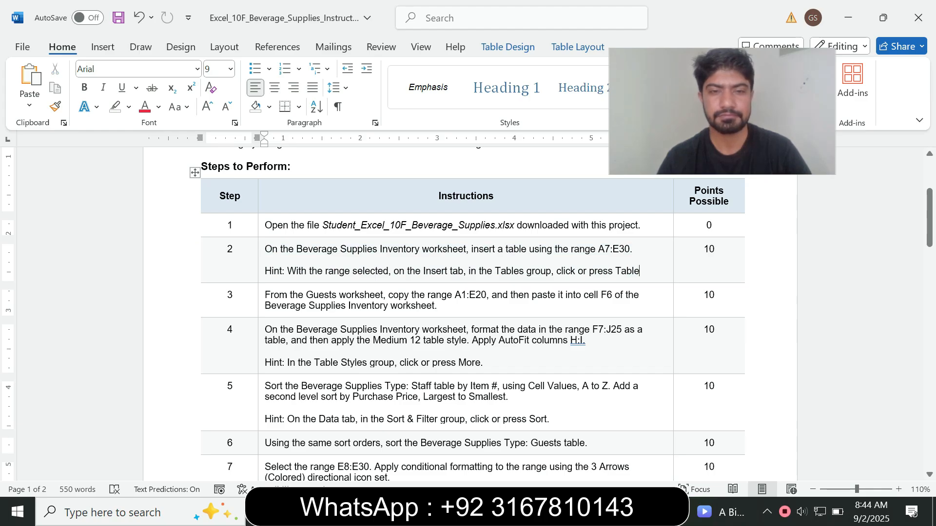
# Make step 3's instruction 14 pt with turquoise highlight and select the sheet name Guests.
pyautogui.click(262, 300)
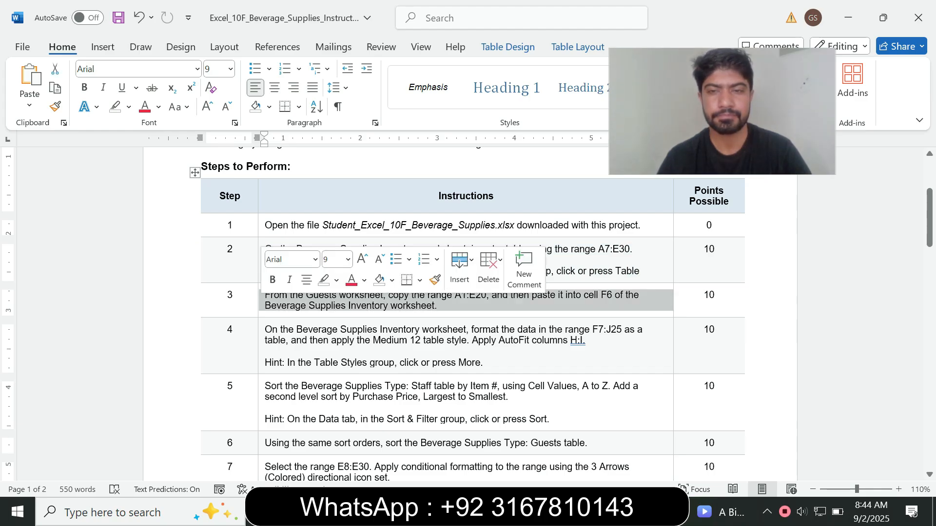
pyautogui.click(348, 259)
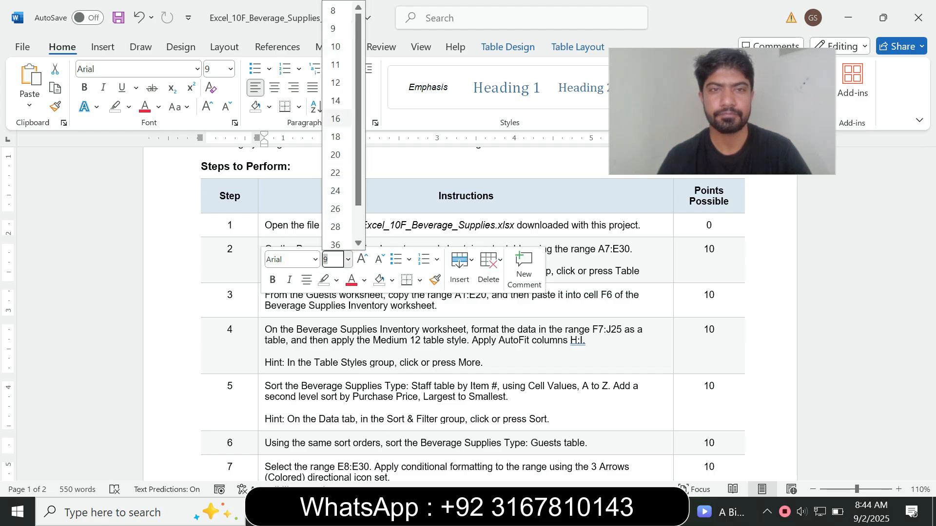
pyautogui.click(335, 100)
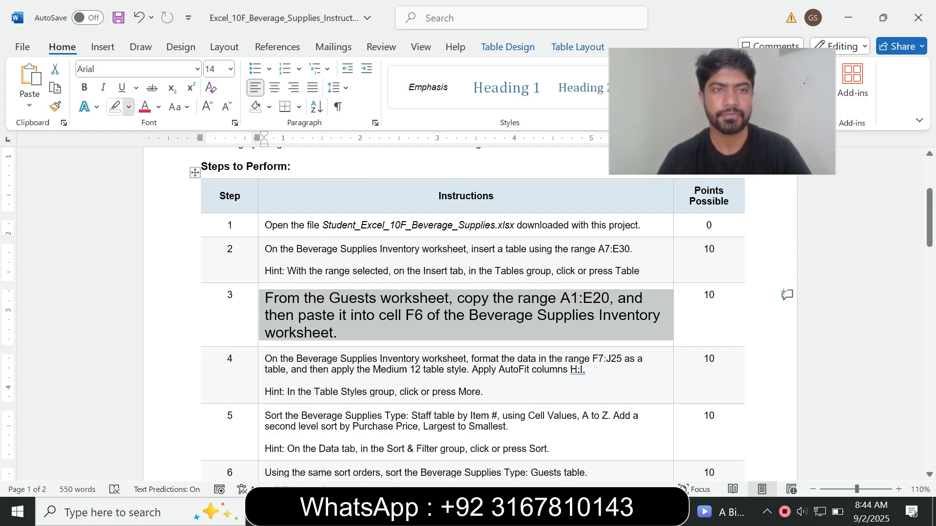
pyautogui.click(129, 107)
pyautogui.click(161, 158)
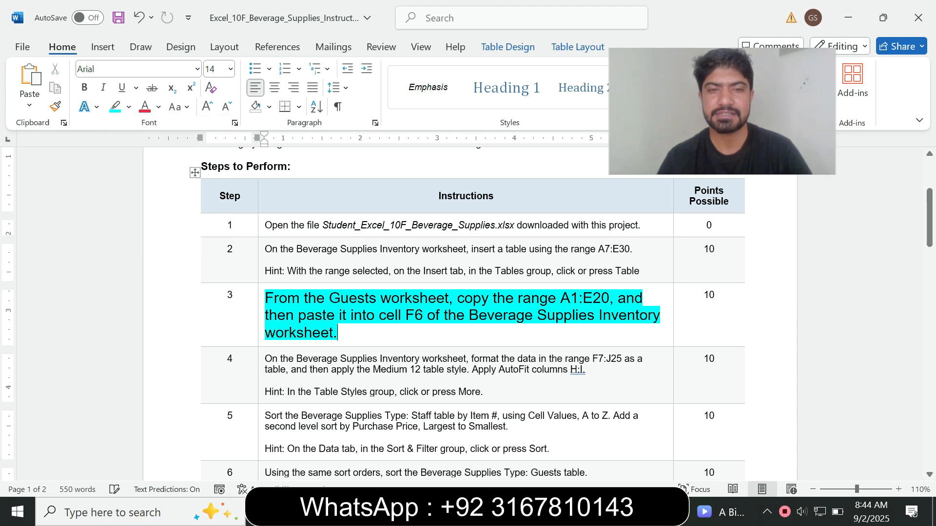
pyautogui.moveTo(266, 299); pyautogui.dragTo(361, 333)
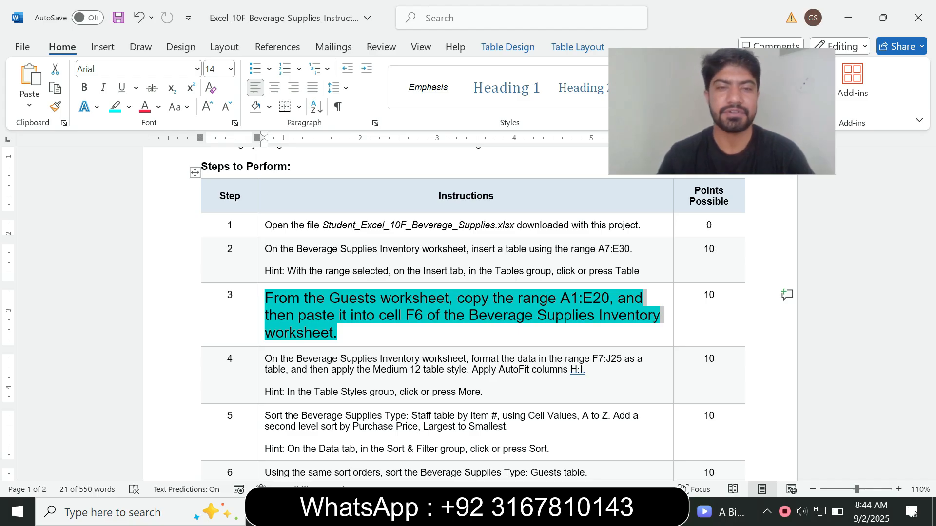
pyautogui.click(308, 298)
pyautogui.moveTo(329, 299); pyautogui.dragTo(391, 298)
pyautogui.hotkey('alt', 'Tab')
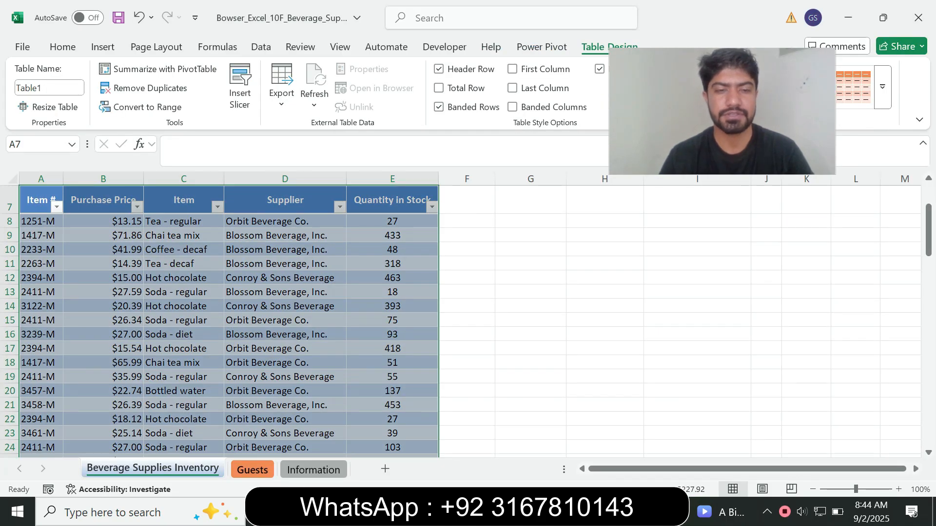
# On the Guests sheet, select range A1:E20 via the Name Box.
pyautogui.click(252, 470)
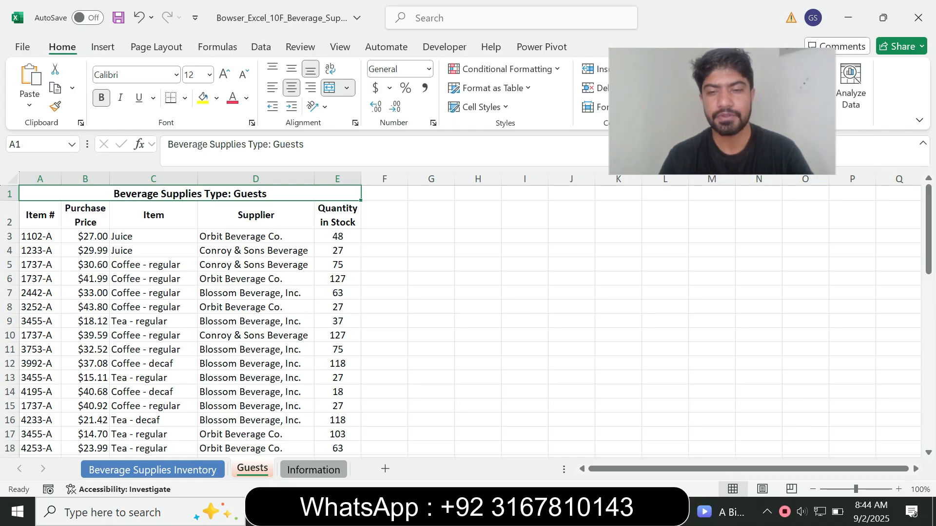
pyautogui.hotkey('alt', 'Tab')
pyautogui.click(502, 314)
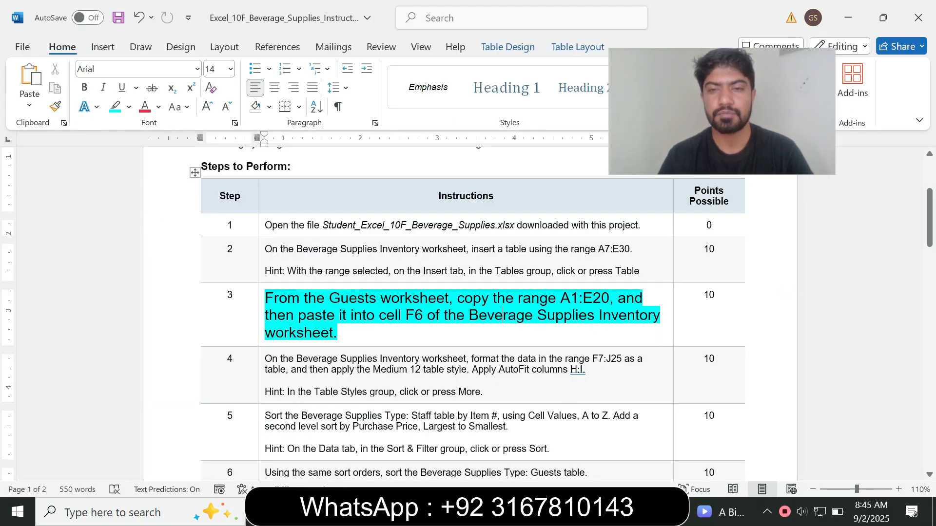
pyautogui.moveTo(560, 298); pyautogui.dragTo(609, 298)
pyautogui.hotkey('ctrl', 'c')
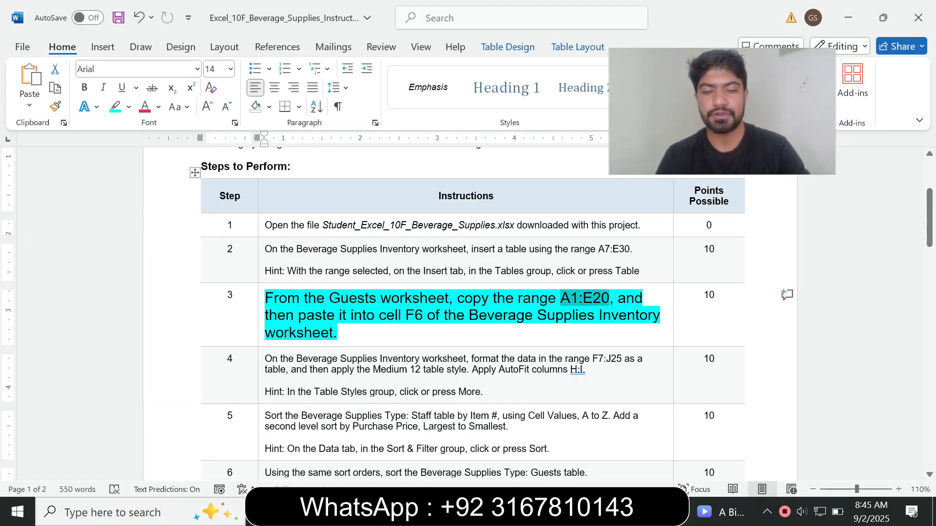
pyautogui.hotkey('alt', 'Tab')
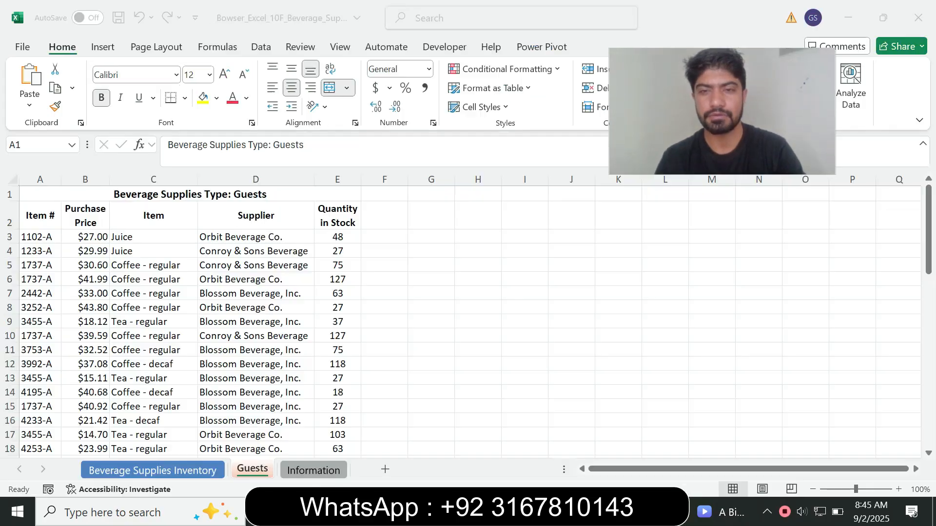
pyautogui.click(29, 145)
pyautogui.hotkey('ctrl', 'v')
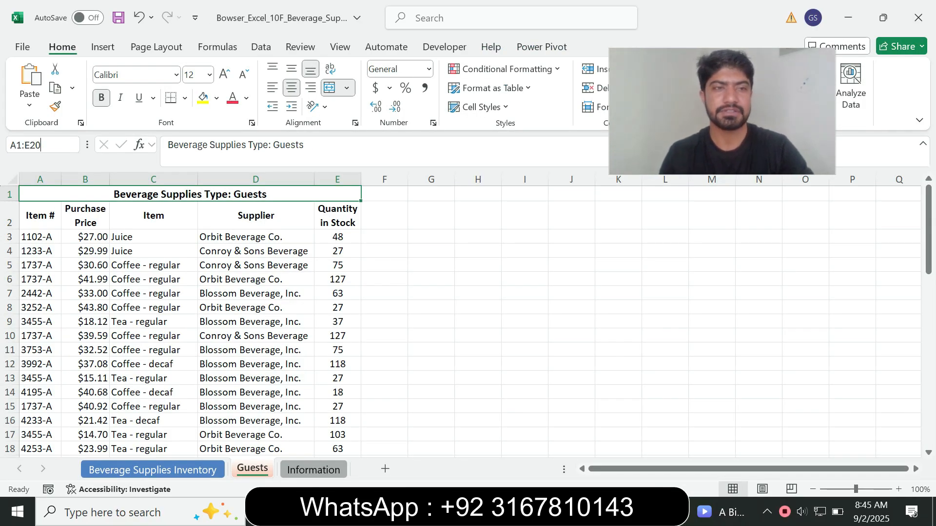
pyautogui.press('Return')
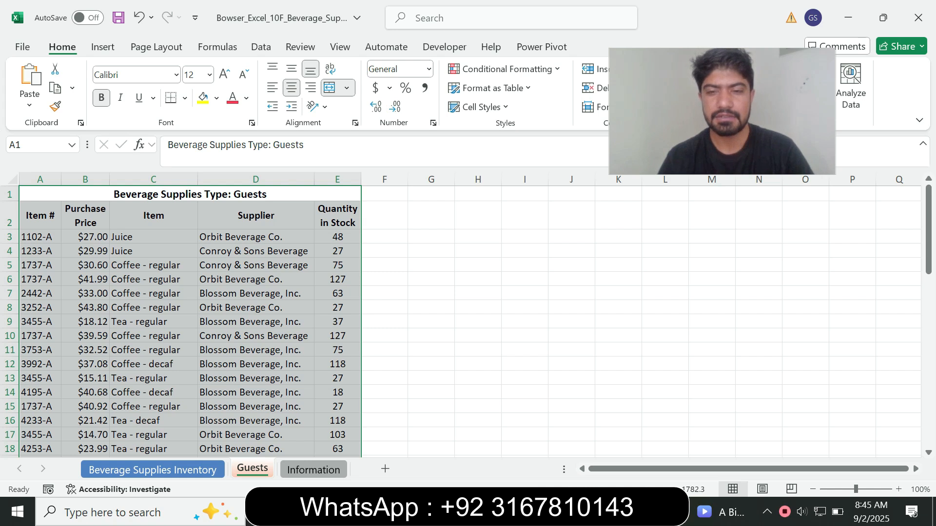
pyautogui.hotkey('alt', 'Tab')
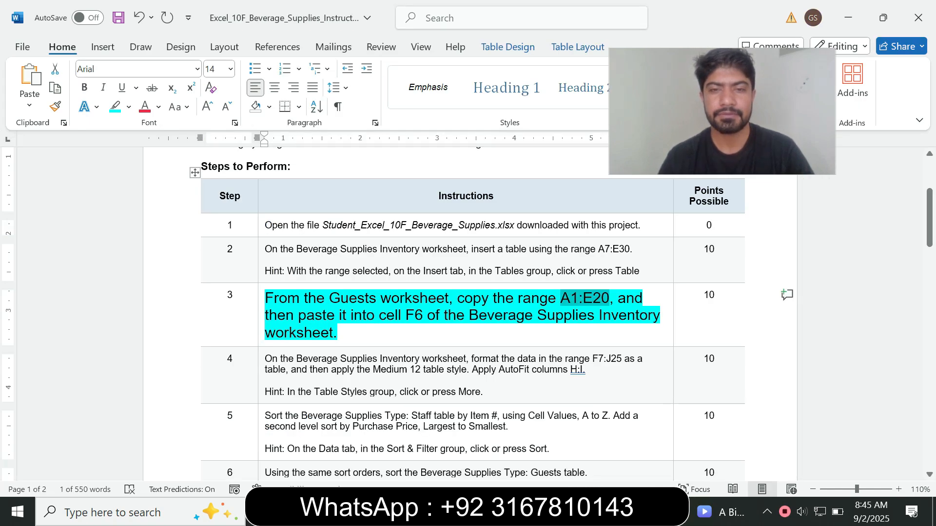
pyautogui.hotkey('alt', 'Tab')
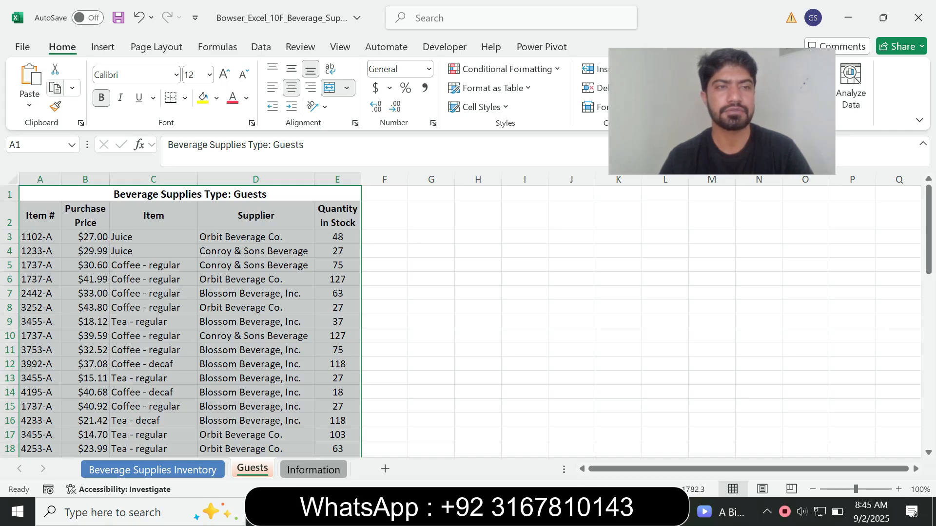
# Copy the Guests range A1:E20 and check step 3's paste wording.
pyautogui.click(56, 88)
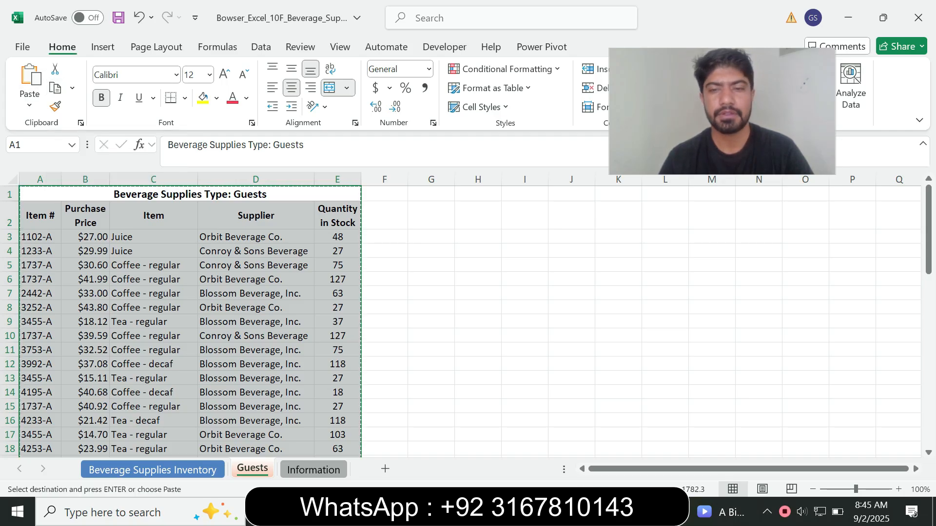
pyautogui.hotkey('alt', 'Tab')
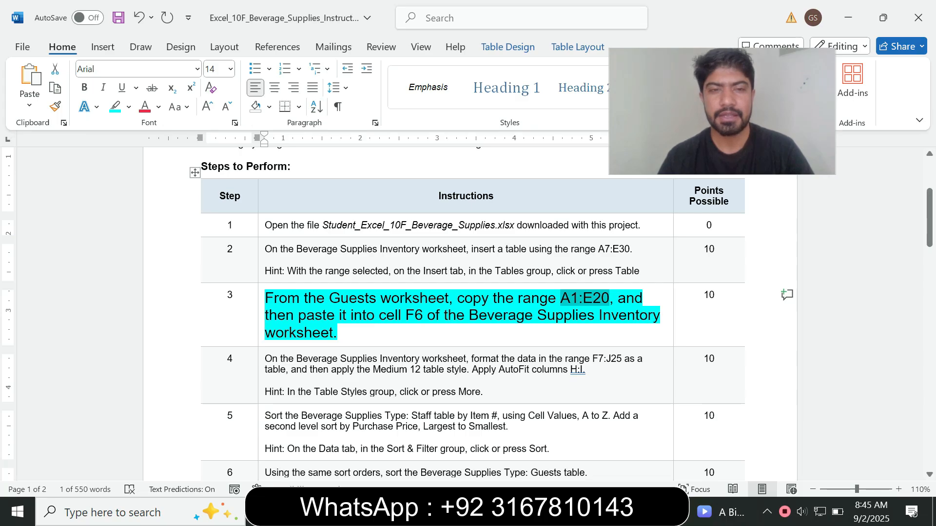
pyautogui.moveTo(265, 315); pyautogui.dragTo(377, 316)
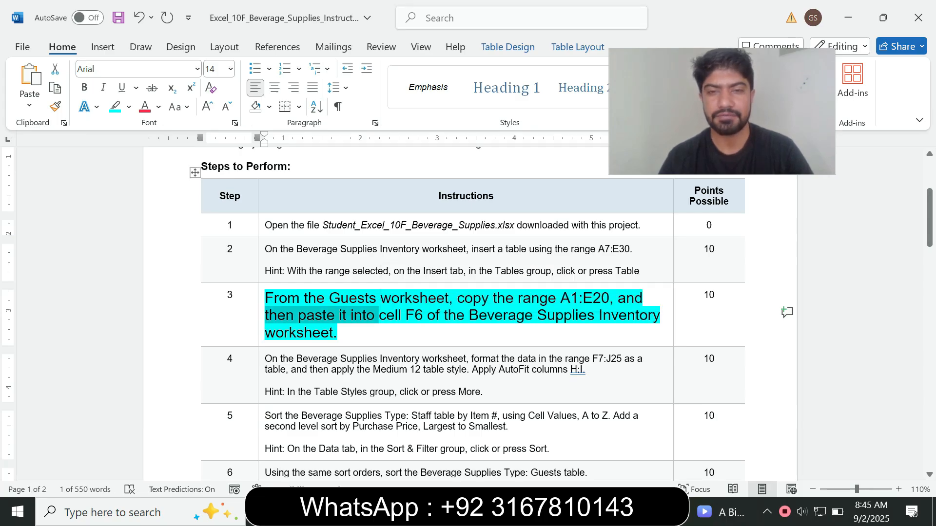
pyautogui.hotkey('alt', 'Tab')
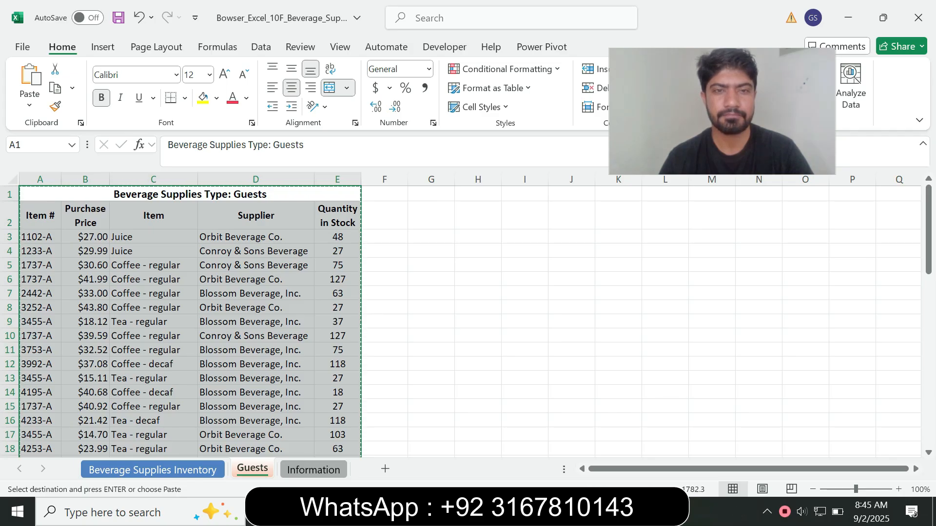
# Paste the copied Guests table at cell F6 of the Guests sheet.
pyautogui.click(384, 307)
pyautogui.click(384, 265)
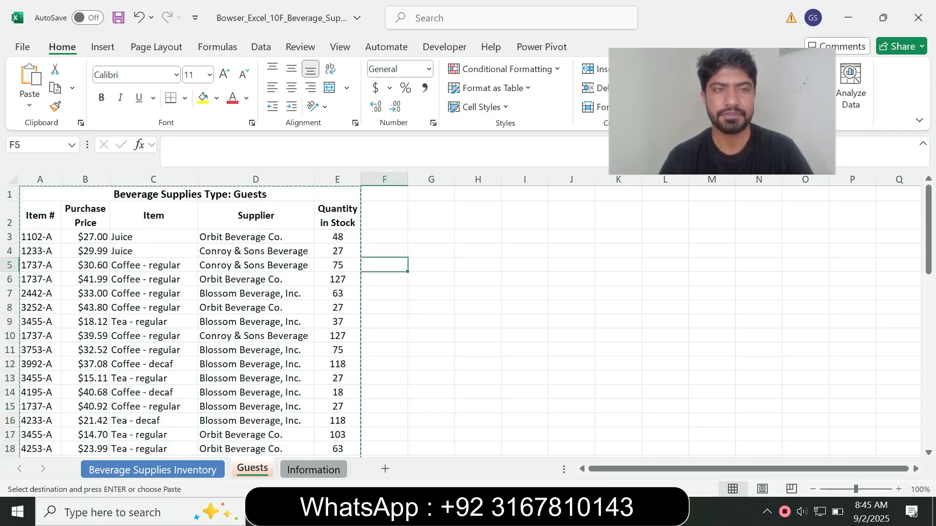
pyautogui.click(385, 279)
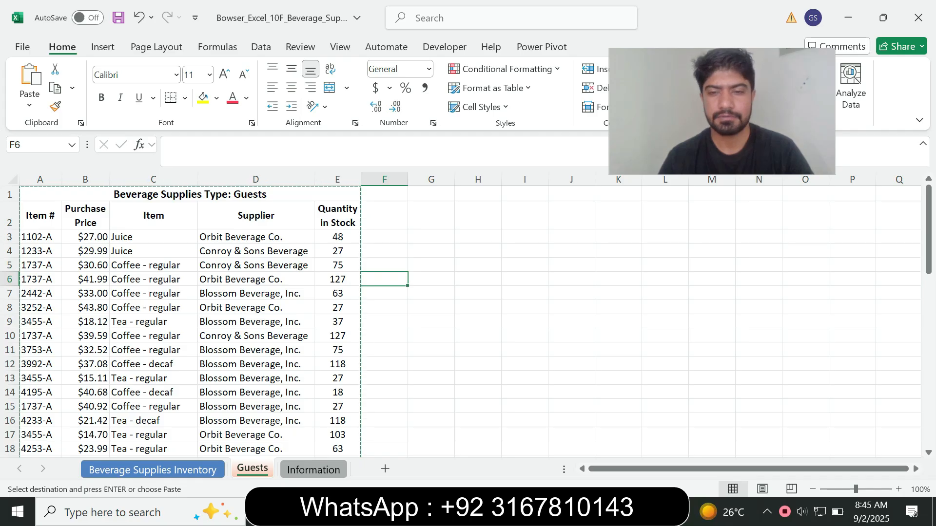
pyautogui.click(31, 75)
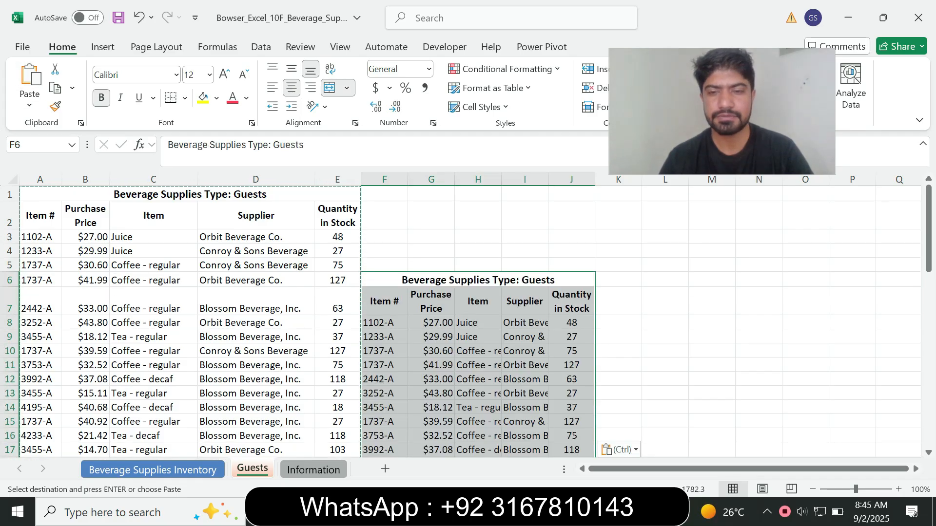
# Undo that paste and switch to the Beverage Supplies Inventory sheet.
pyautogui.hotkey('alt', 'Tab')
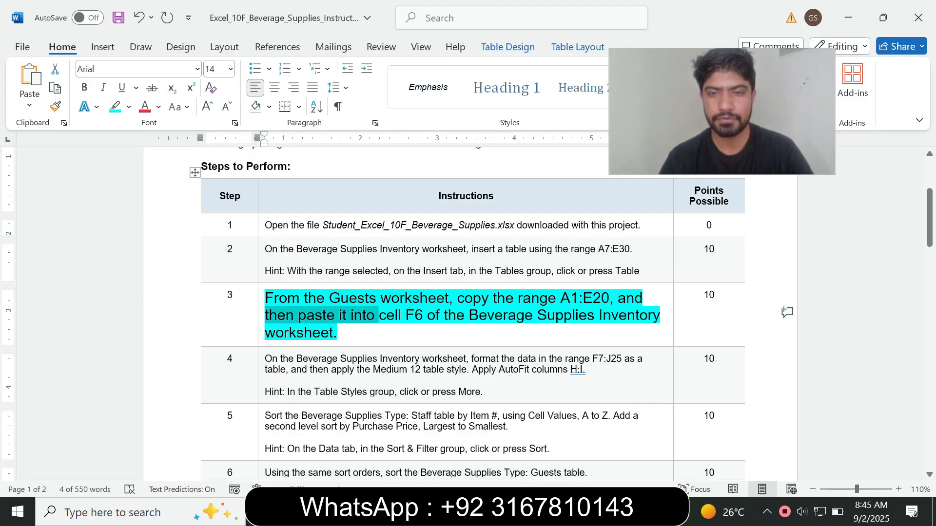
pyautogui.hotkey('alt', 'Tab')
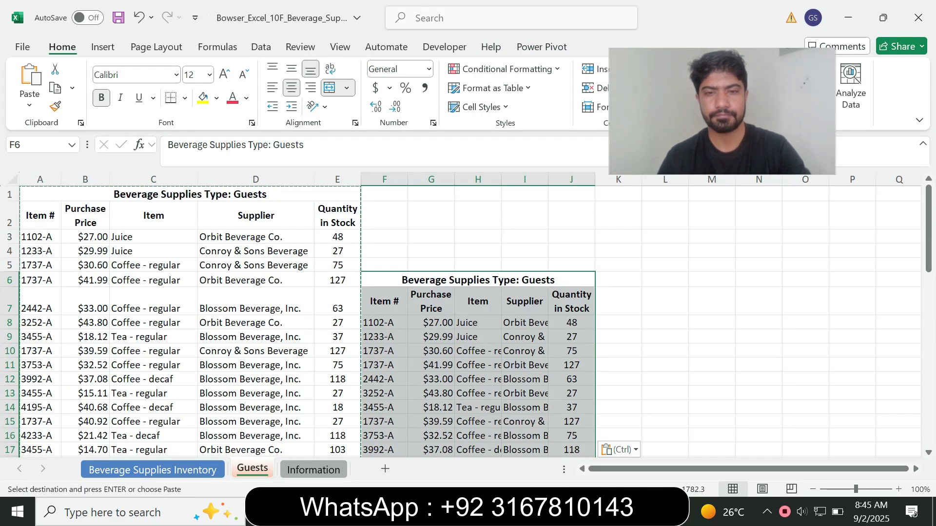
pyautogui.hotkey('ctrl', 'z')
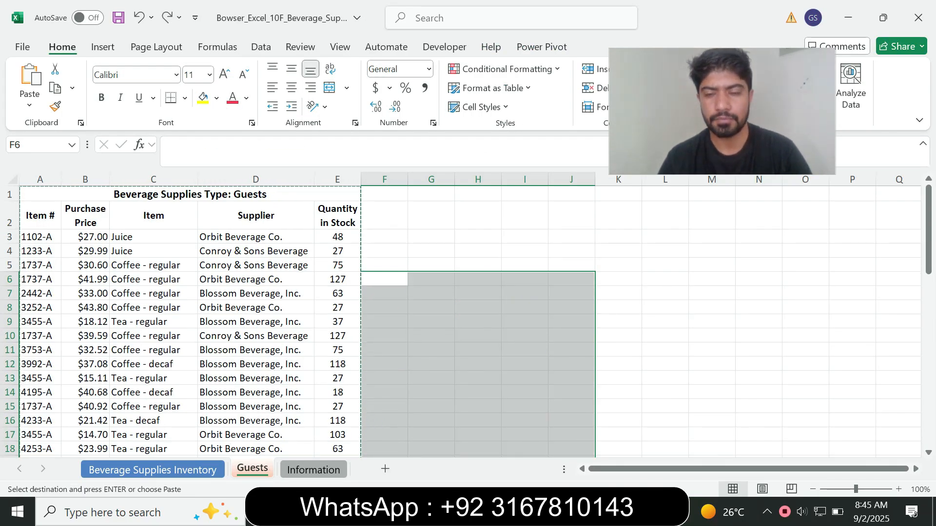
pyautogui.hotkey('alt', 'Tab')
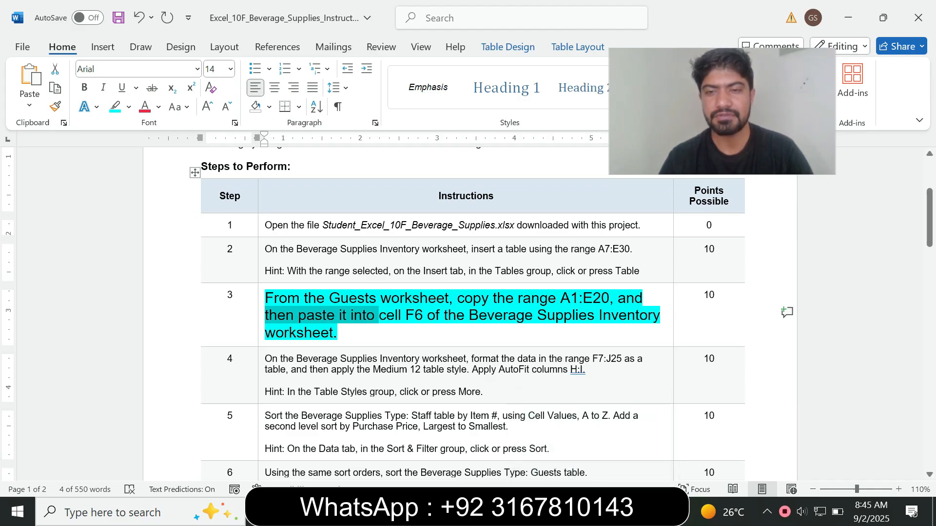
pyautogui.hotkey('alt', 'Tab')
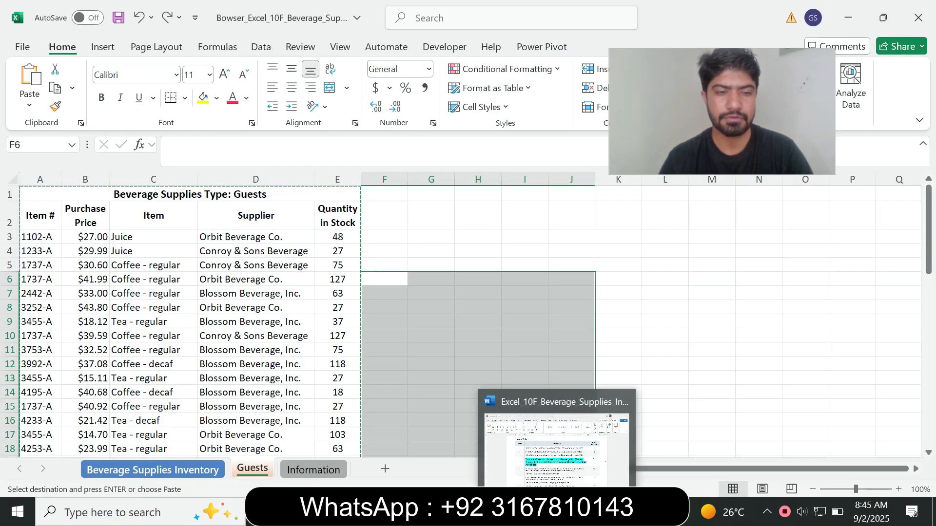
pyautogui.hotkey('ctrl', 'pageup')
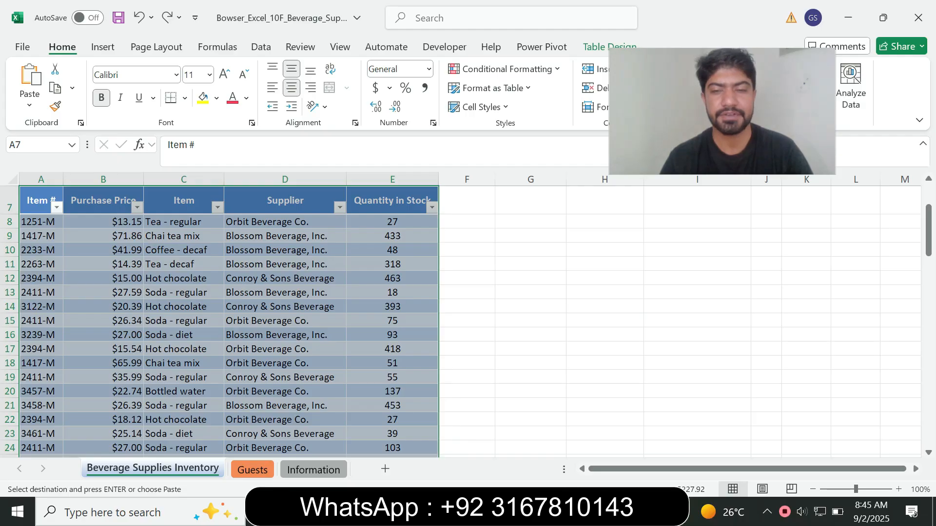
# Paste the Guests table into cell F6, right of the Staff table.
pyautogui.hotkey('alt', 'Tab')
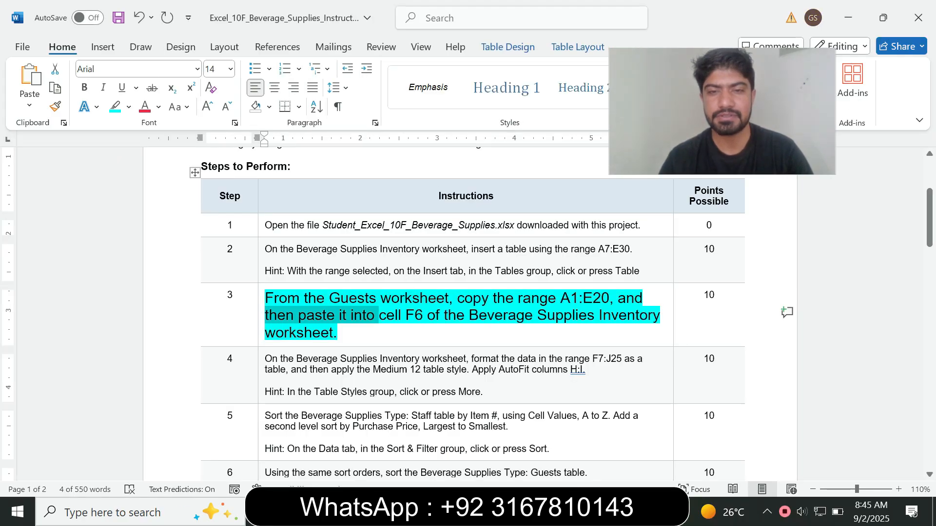
pyautogui.doubleClick(413, 316)
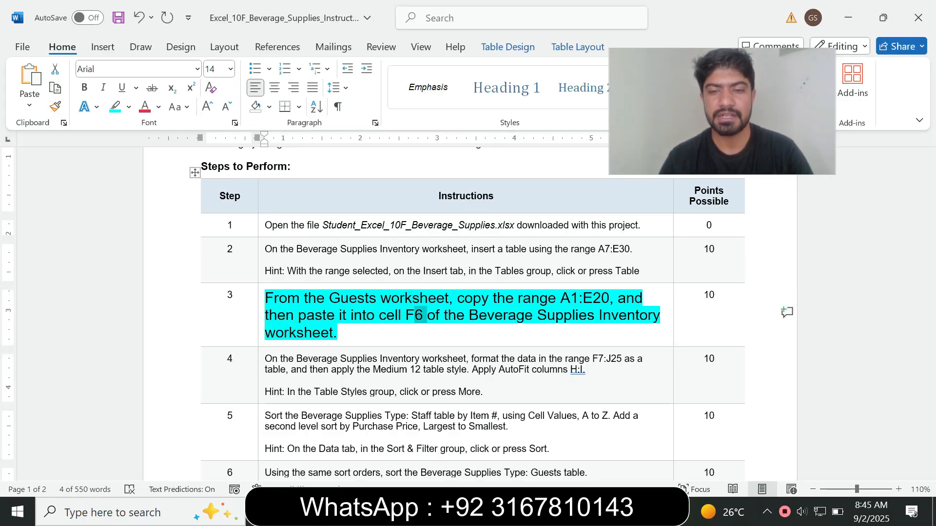
pyautogui.hotkey('alt', 'Tab')
pyautogui.click(466, 278)
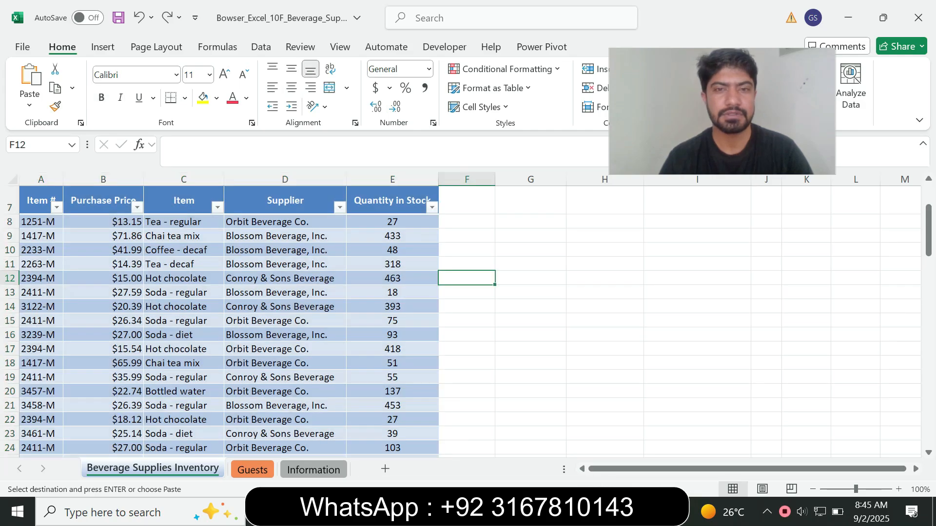
pyautogui.click(466, 222)
pyautogui.click(467, 200)
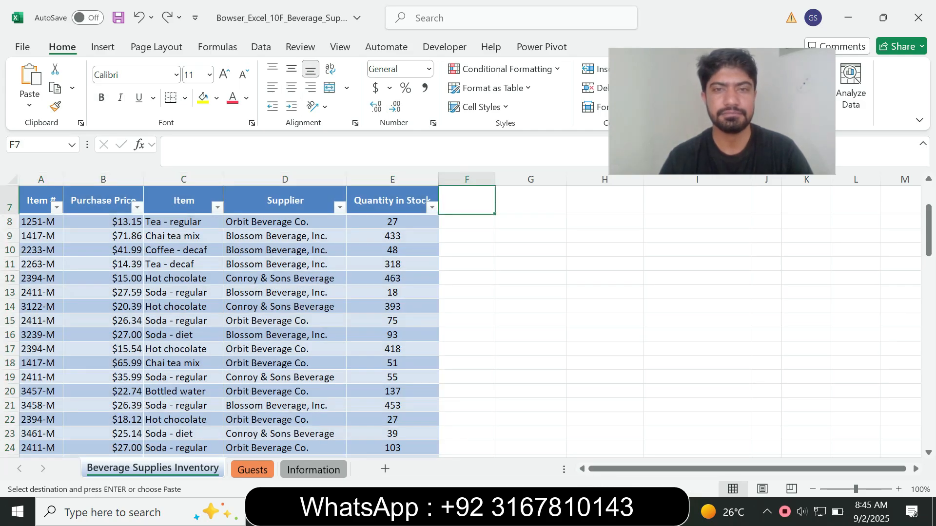
pyautogui.scroll(2, 463, 321)
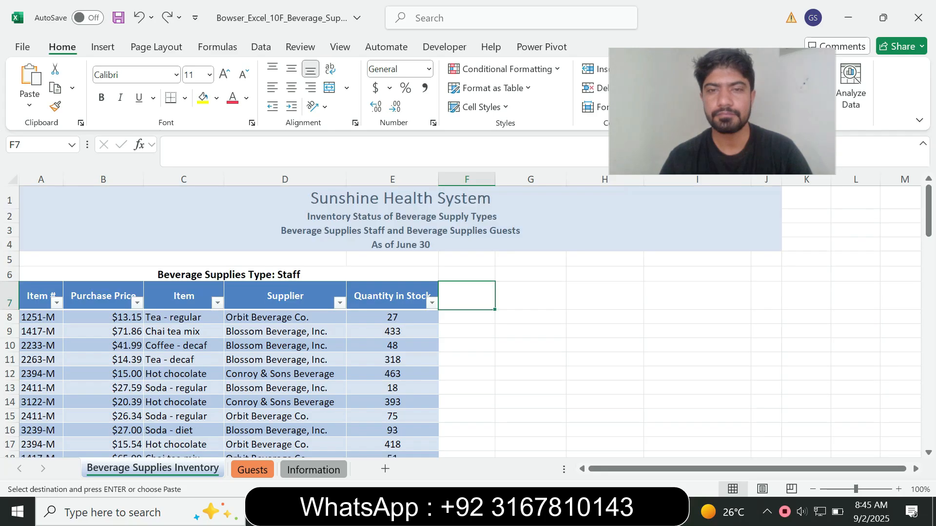
pyautogui.click(466, 274)
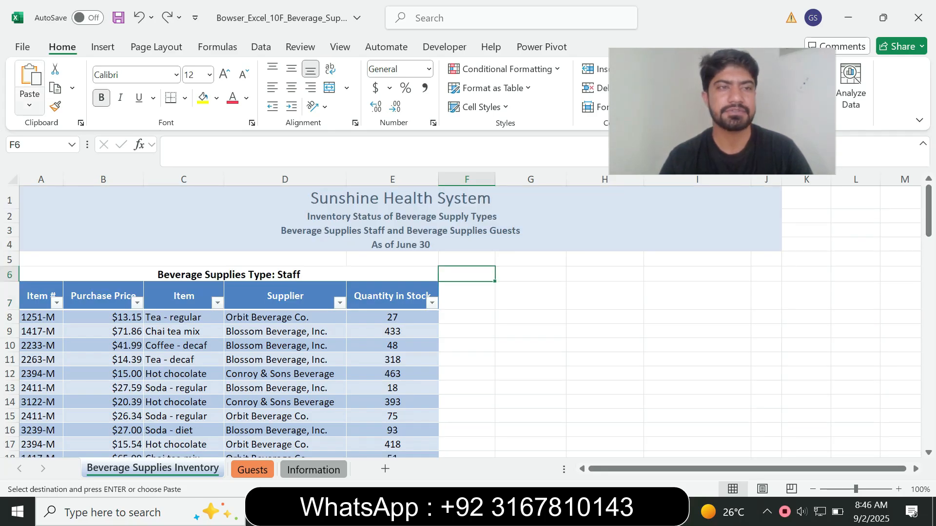
pyautogui.click(30, 75)
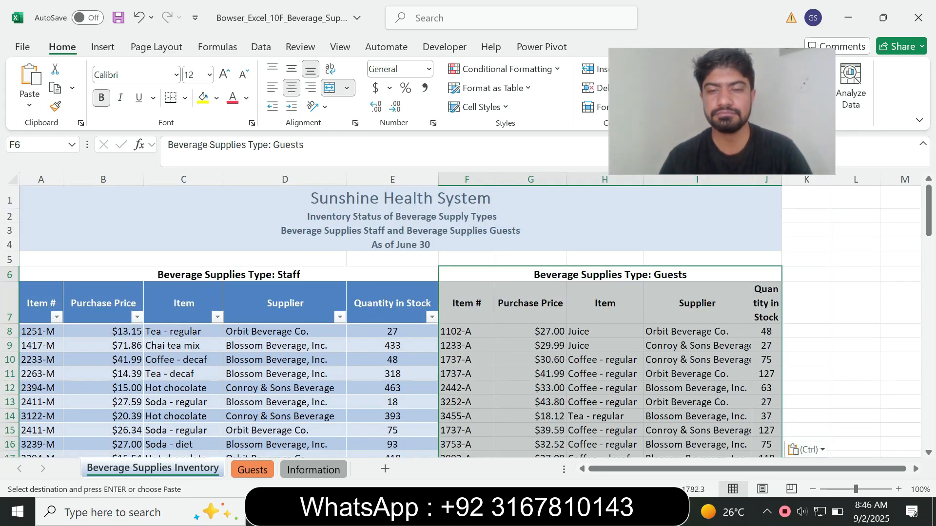
pyautogui.hotkey('alt', 'Tab')
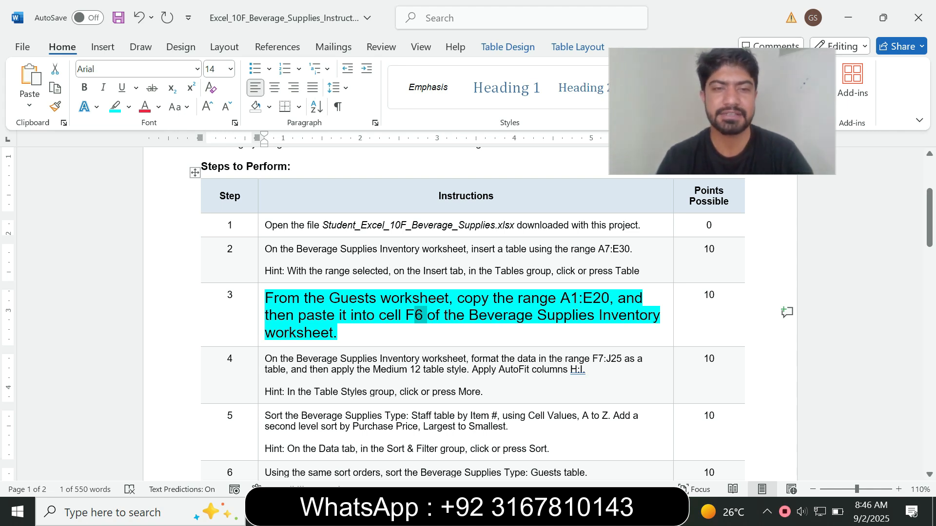
# Return step 3's text to 9 pt and remove its cyan highlight.
pyautogui.tripleClick(287, 333)
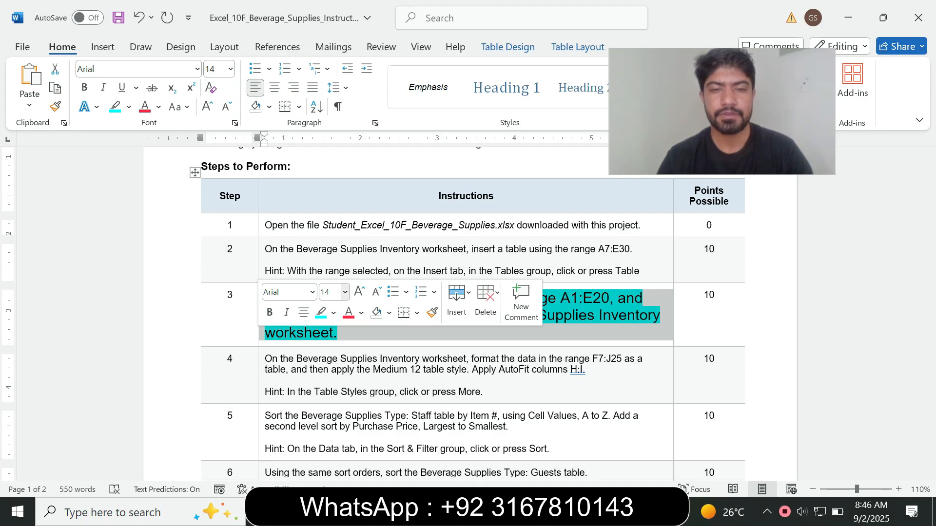
pyautogui.click(345, 292)
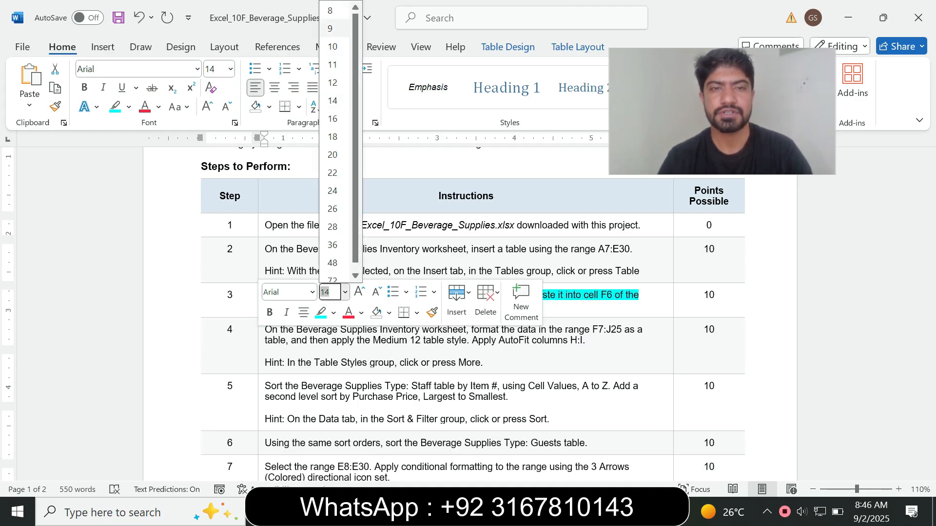
pyautogui.click(330, 29)
pyautogui.click(115, 108)
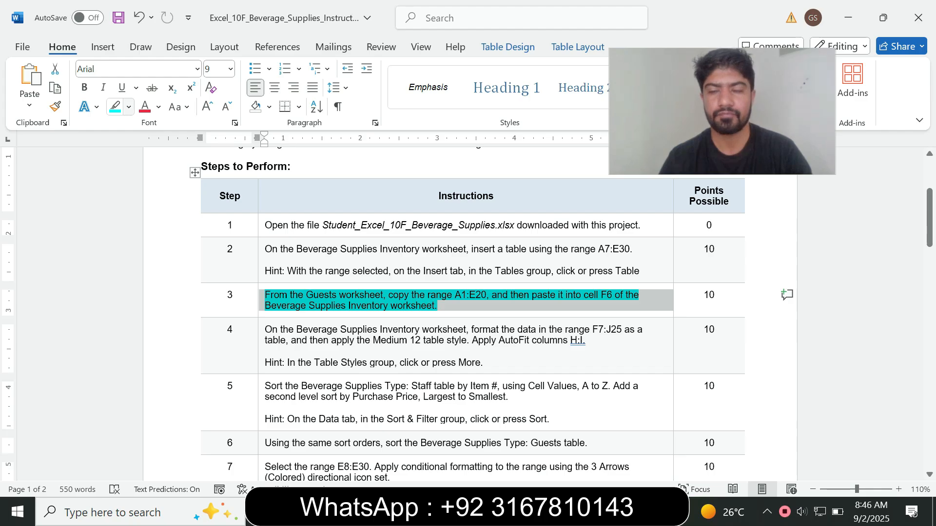
pyautogui.click(129, 107)
pyautogui.click(151, 221)
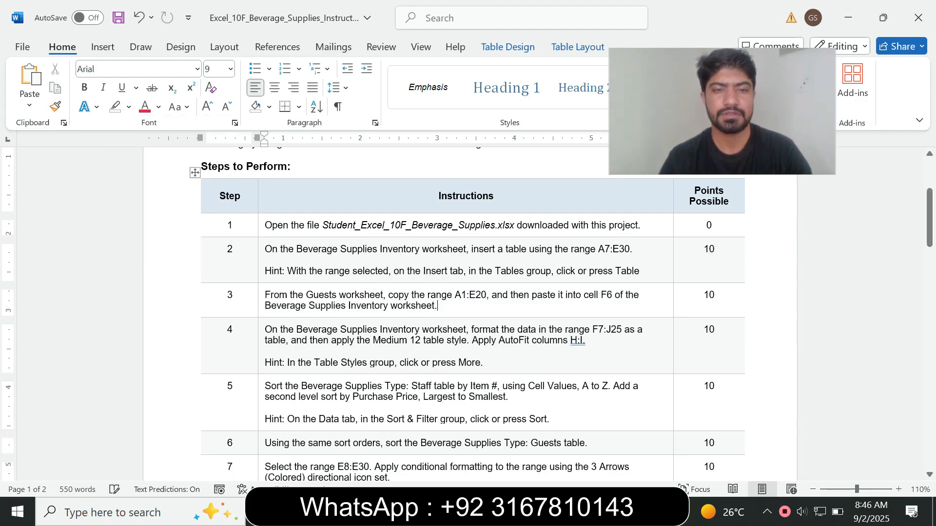
# Make step 4's instruction 14 pt with turquoise highlight.
pyautogui.click(261, 358)
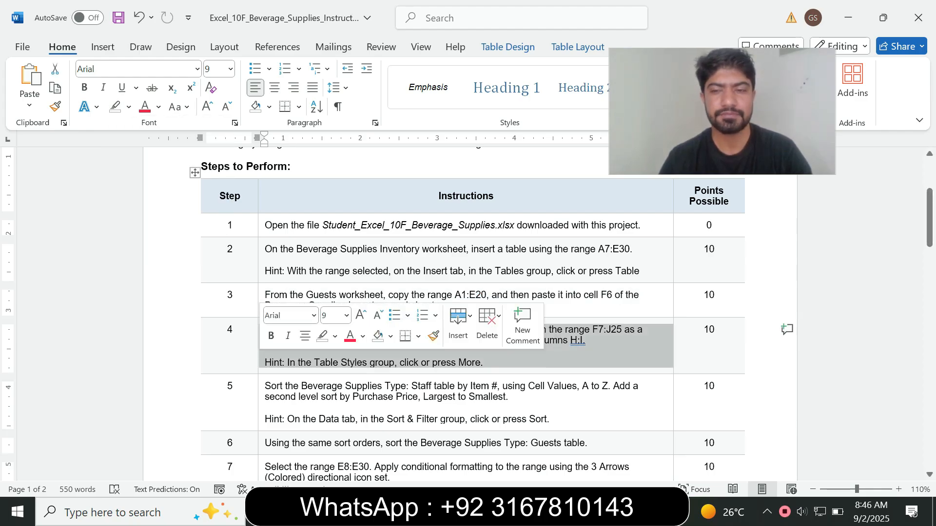
pyautogui.click(346, 316)
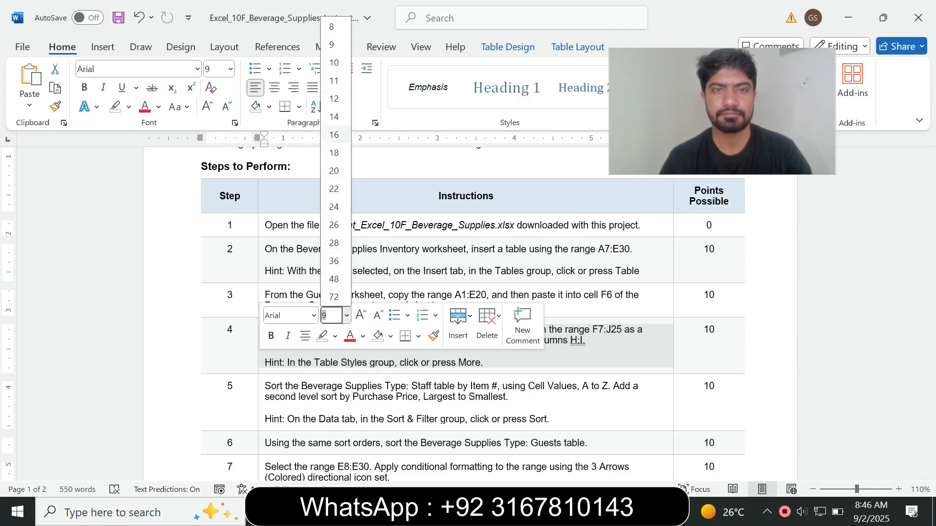
pyautogui.click(334, 117)
pyautogui.click(129, 107)
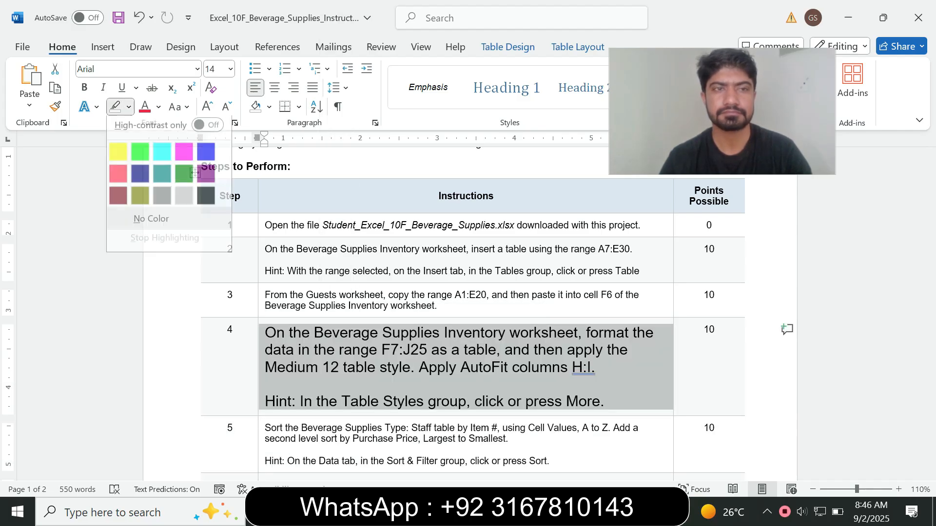
pyautogui.click(157, 152)
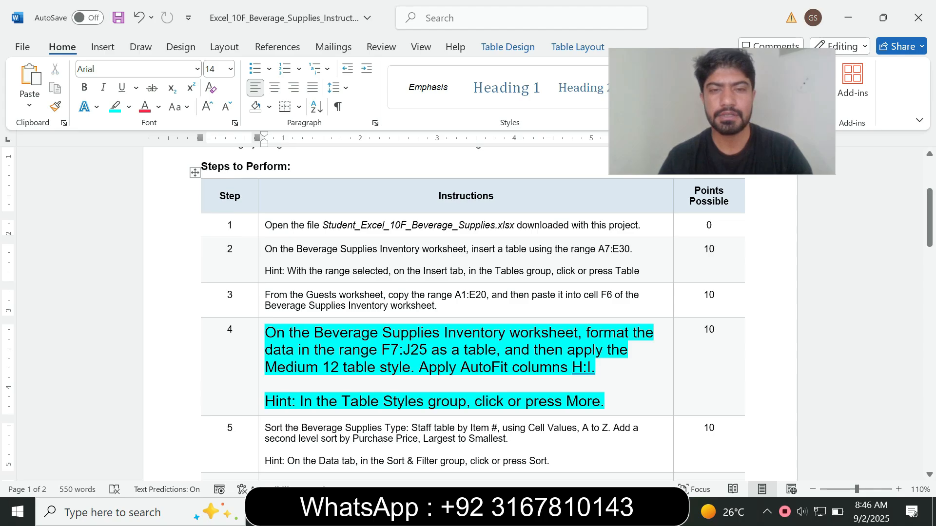
# Select the sheet name and range F7:J25 in step 4, checking the workbook.
pyautogui.moveTo(313, 334); pyautogui.dragTo(429, 333)
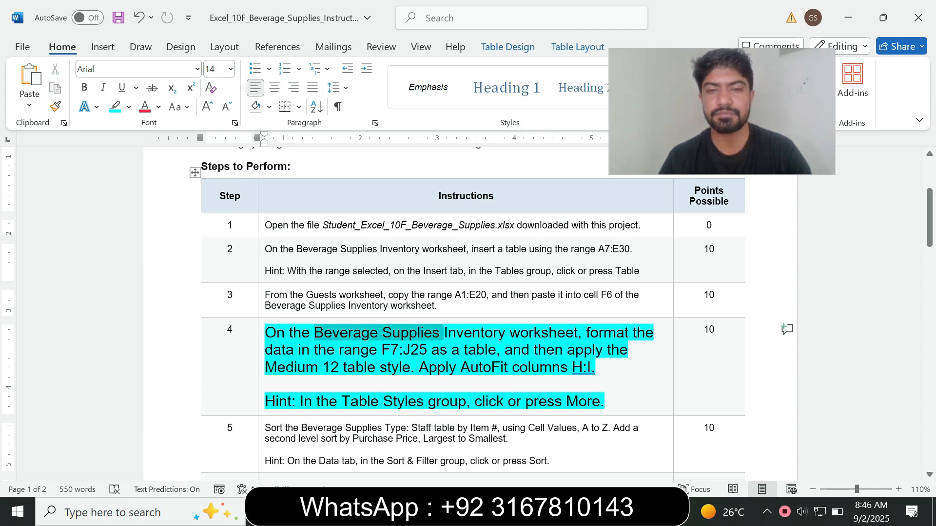
pyautogui.click(429, 334)
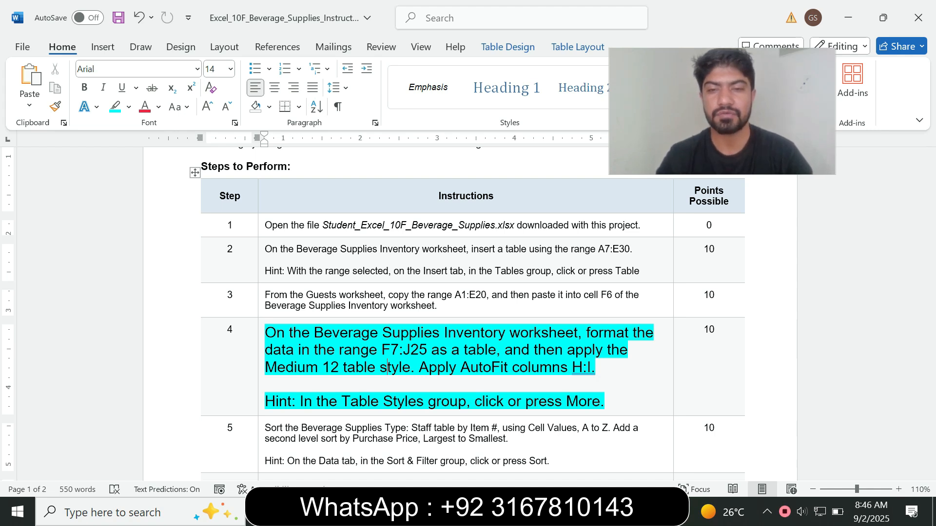
pyautogui.moveTo(289, 333); pyautogui.dragTo(507, 333)
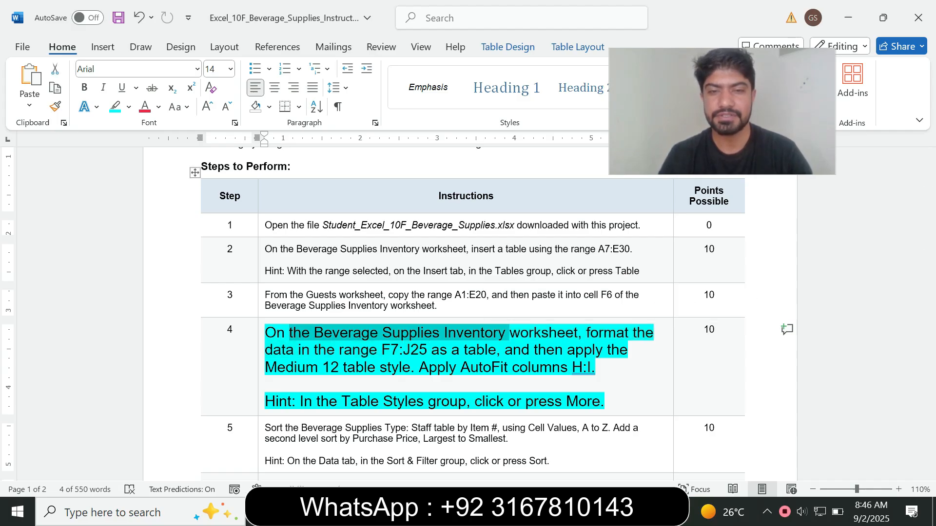
pyautogui.hotkey('alt', 'Tab')
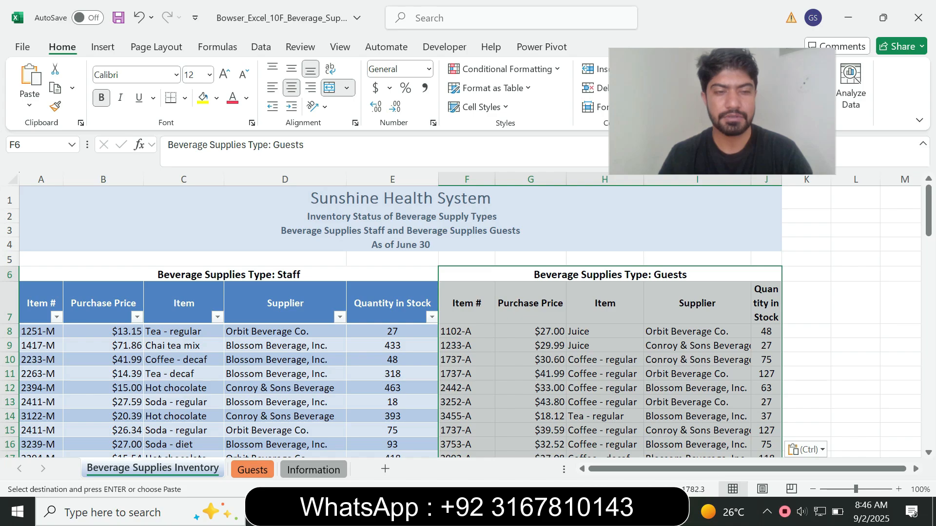
pyautogui.hotkey('alt', 'Tab')
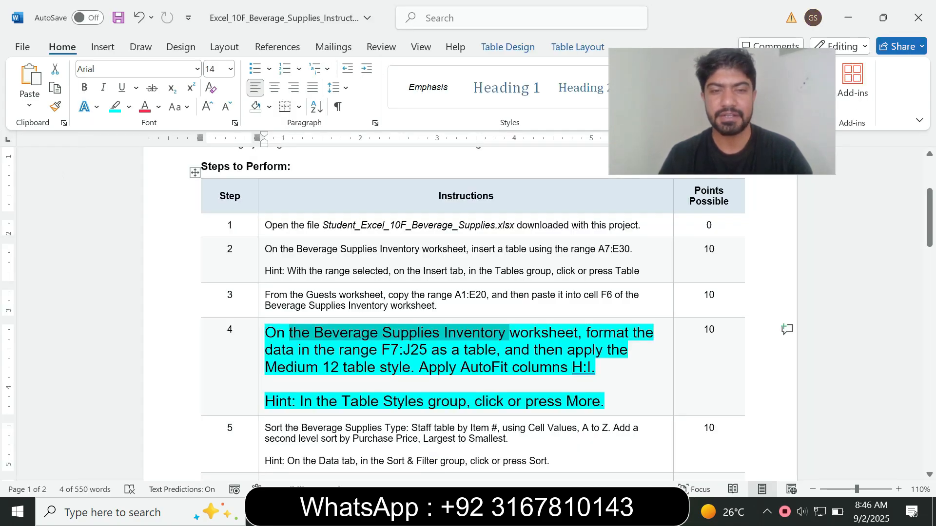
pyautogui.moveTo(382, 349); pyautogui.dragTo(431, 349)
pyautogui.hotkey('ctrl', 'c')
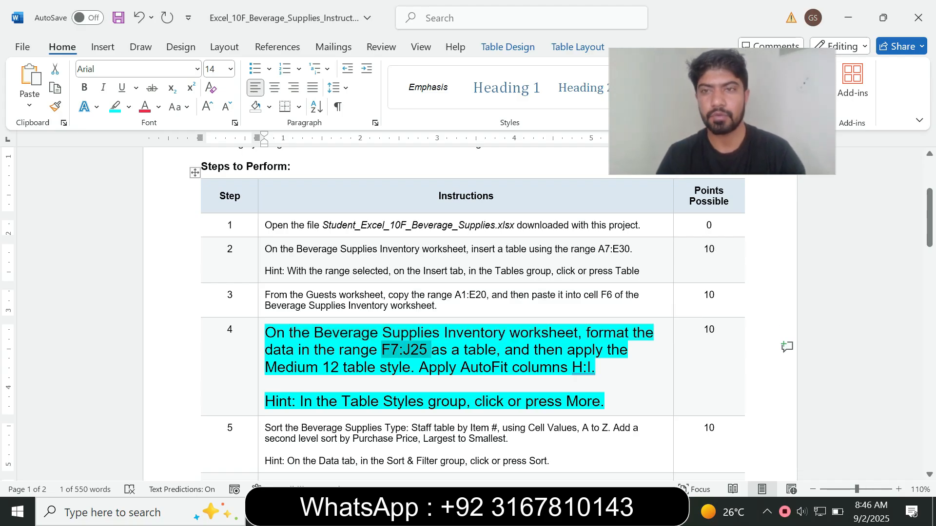
pyautogui.hotkey('alt', 'Tab')
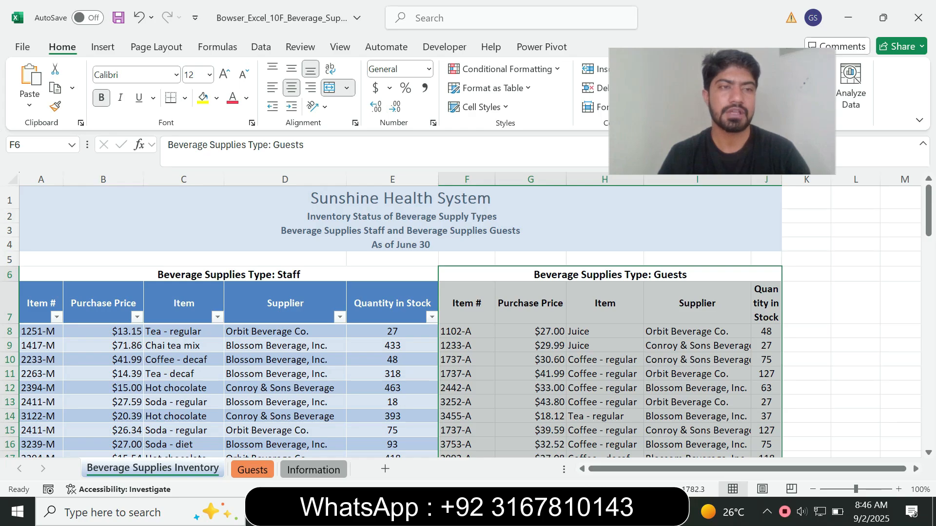
# Select the range F7:J25 through the Name Box and check step 4's instructions.
pyautogui.click(29, 145)
pyautogui.hotkey('ctrl', 'v')
pyautogui.press('Return')
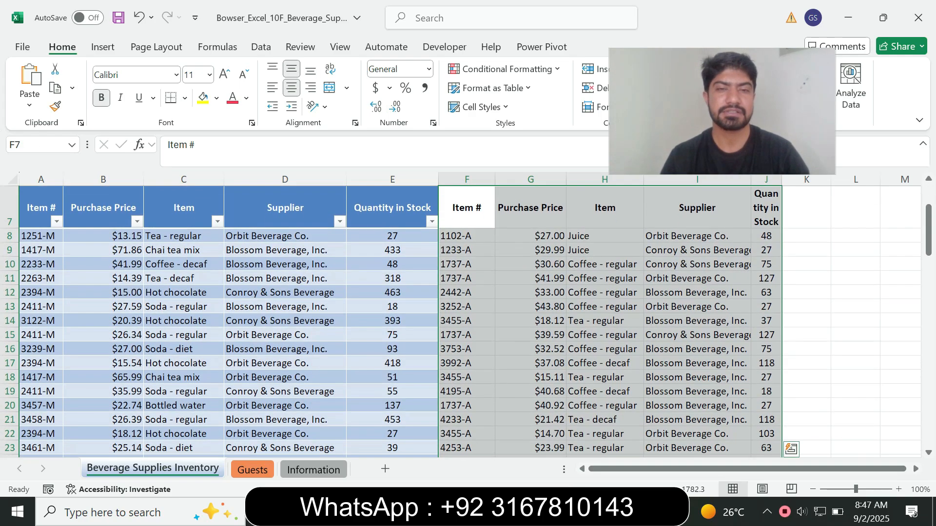
pyautogui.hotkey('alt', 'Tab')
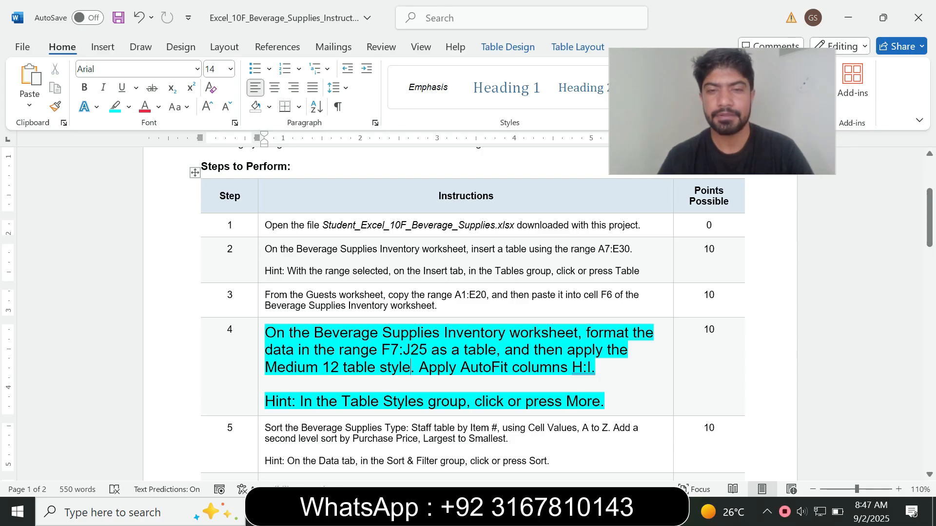
pyautogui.moveTo(403, 350); pyautogui.dragTo(463, 349)
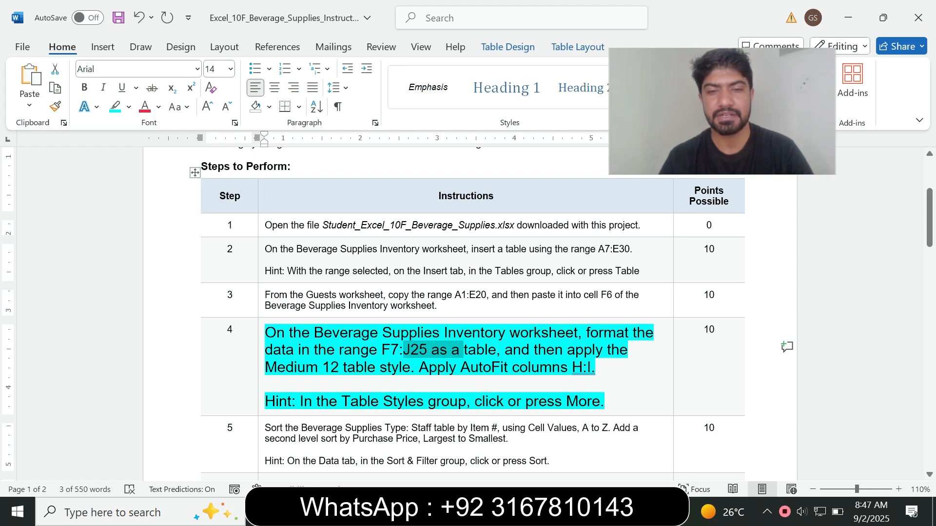
pyautogui.hotkey('alt', 'Tab')
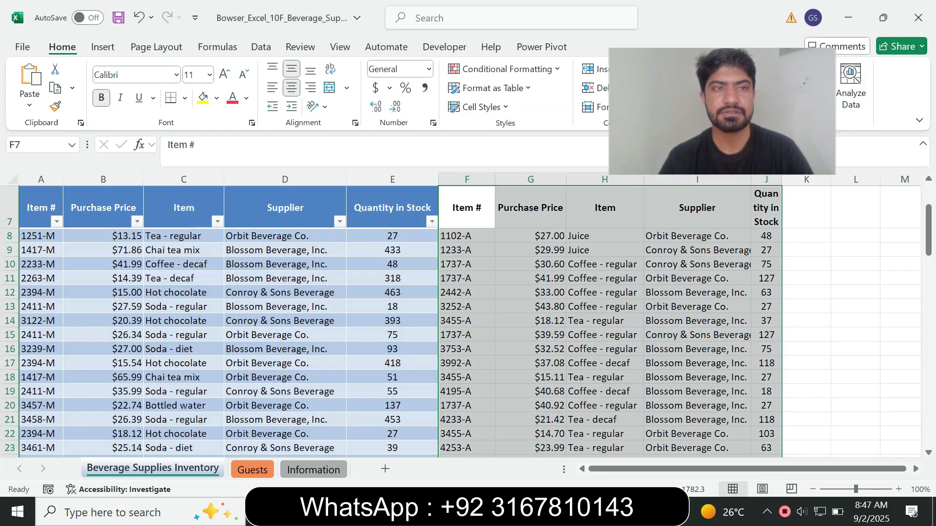
# Insert a table from F7:J25, keeping 'My table has headers' checked.
pyautogui.click(102, 47)
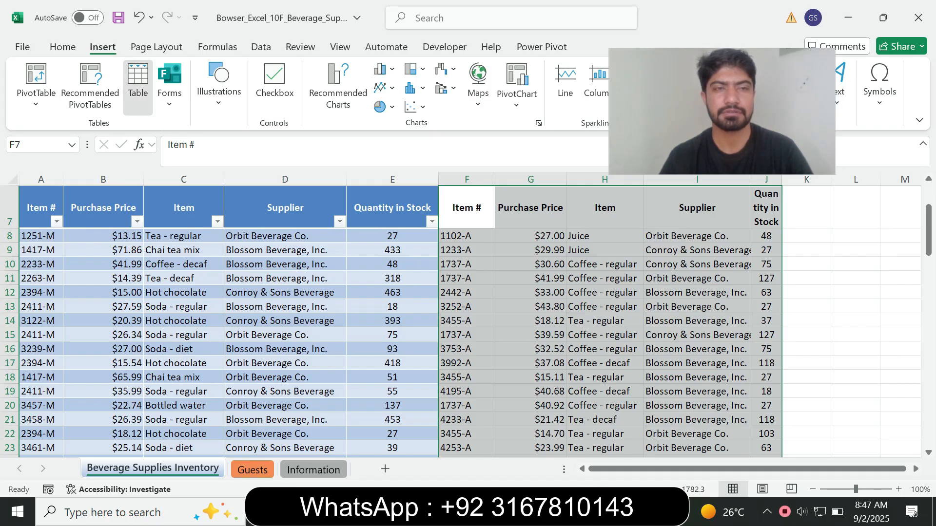
pyautogui.click(138, 85)
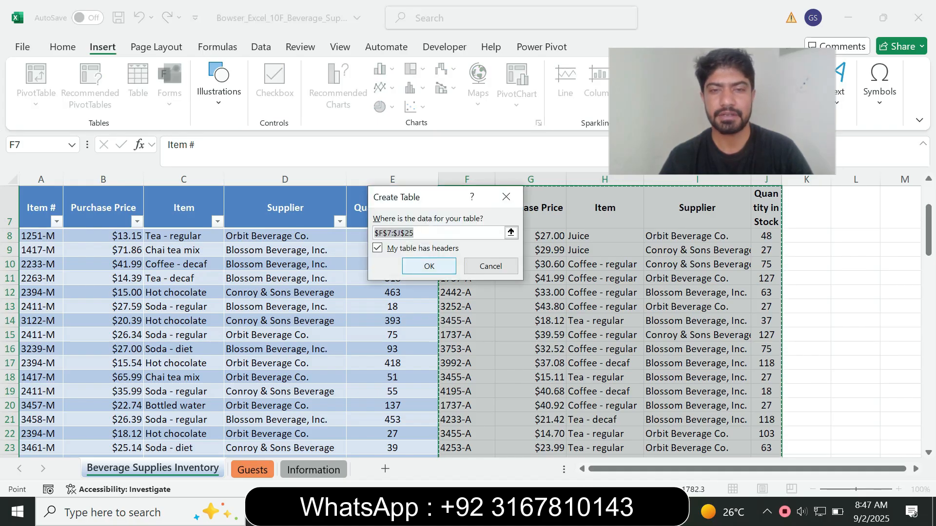
pyautogui.press('Return')
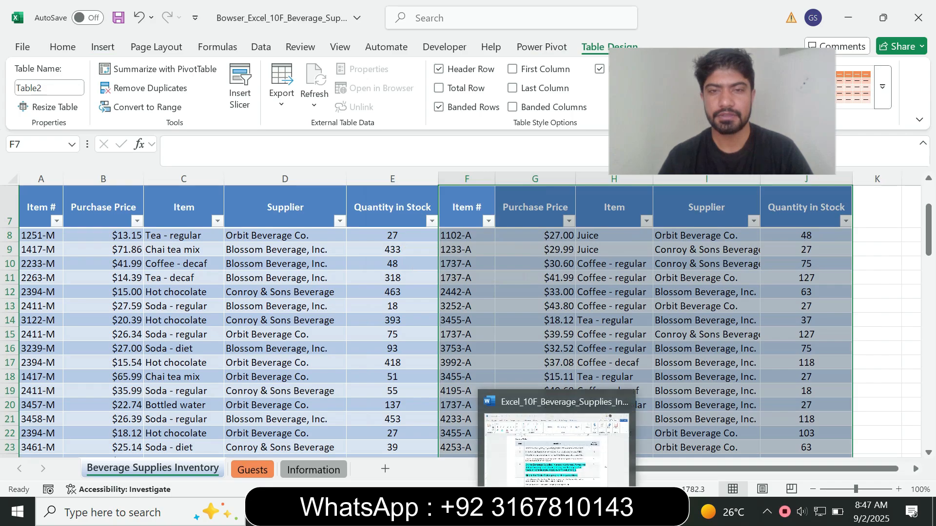
pyautogui.click(558, 511)
# Read step 4's table style instruction in the Word document.
pyautogui.click(545, 350)
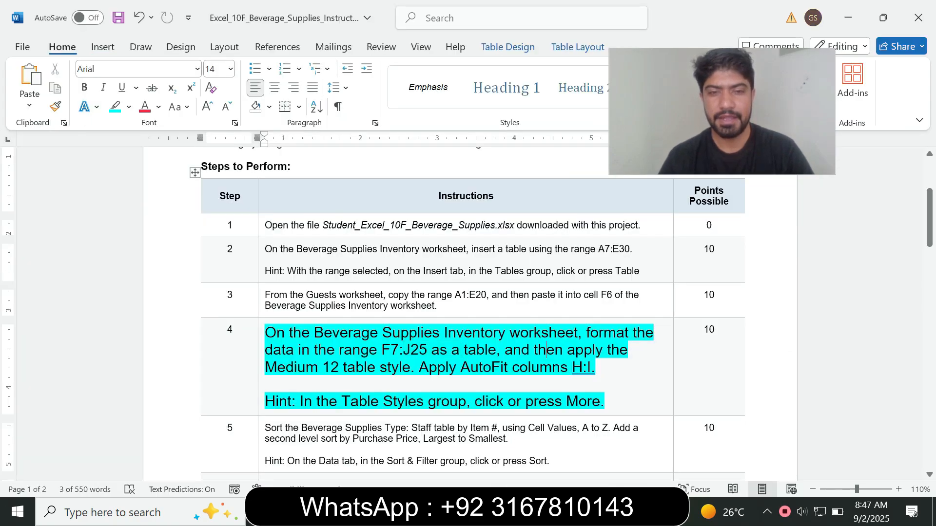
pyautogui.moveTo(322, 367); pyautogui.dragTo(410, 367)
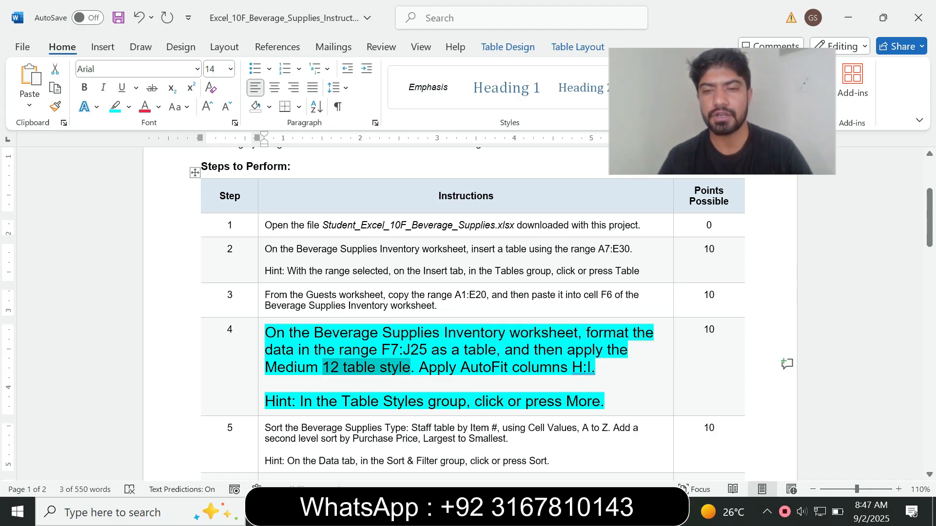
pyautogui.click(265, 384)
pyautogui.moveTo(504, 349); pyautogui.dragTo(271, 385)
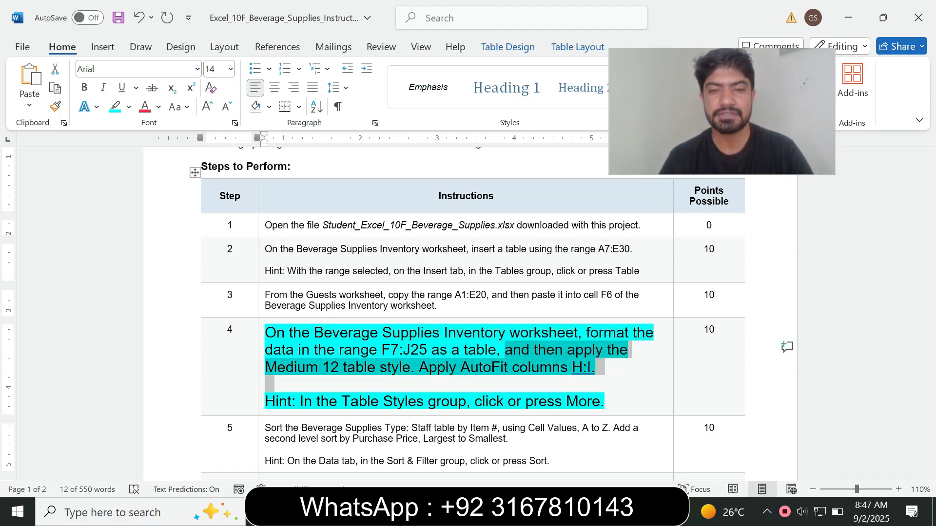
pyautogui.hotkey('alt', 'Tab')
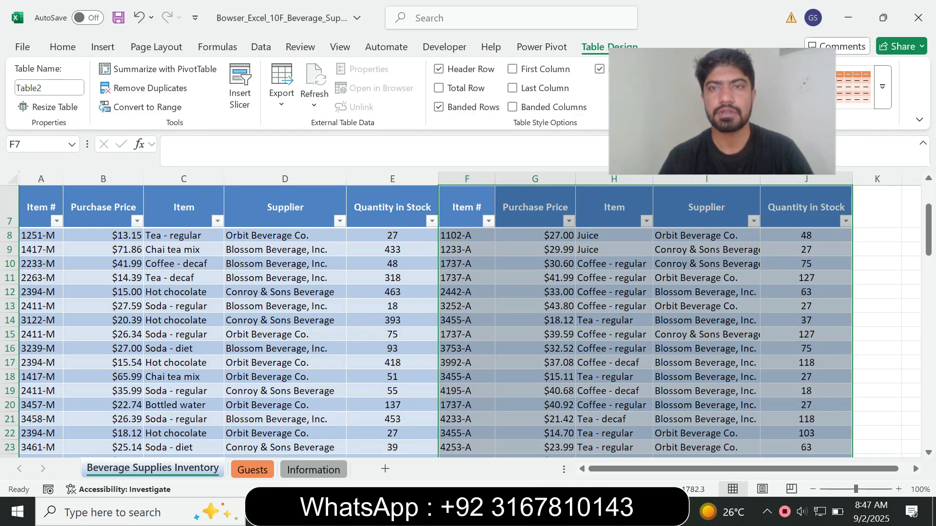
pyautogui.moveTo(722, 111); pyautogui.dragTo(349, 131)
pyautogui.hotkey('alt', 'Tab')
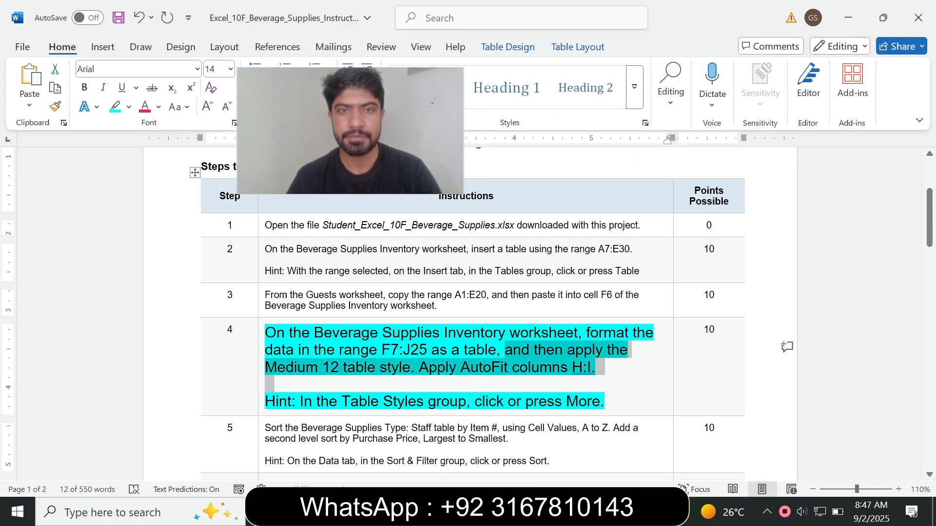
# Apply Gold, Table Style Medium 12 to the Guests table from the Table Styles gallery.
pyautogui.hotkey('alt', 'Tab')
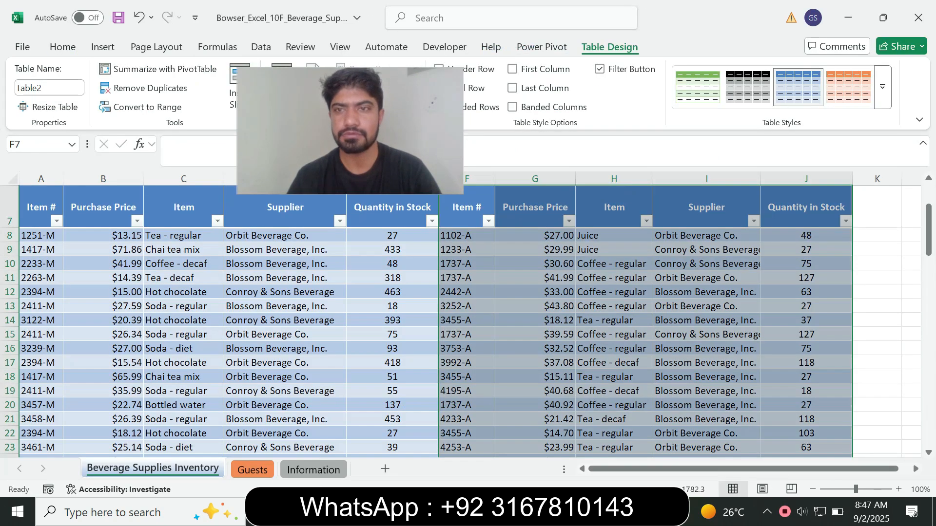
pyautogui.click(882, 87)
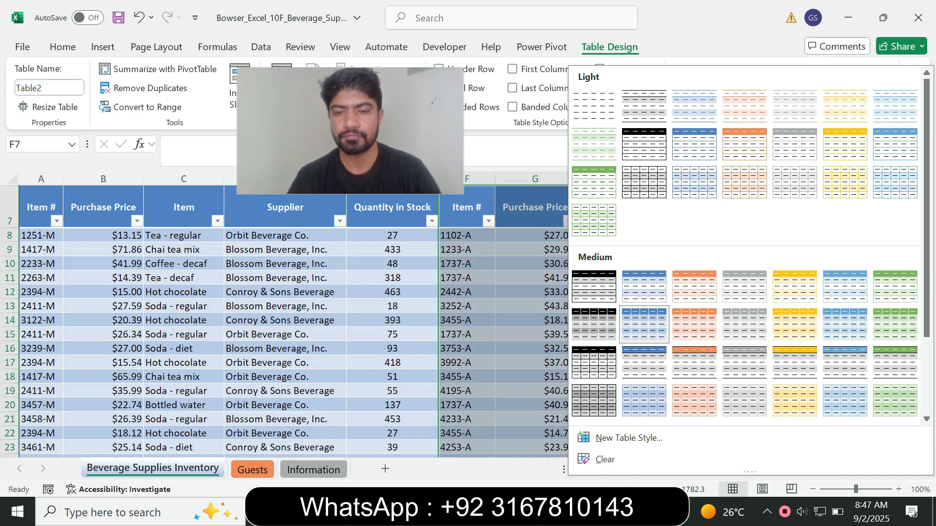
pyautogui.click(556, 511)
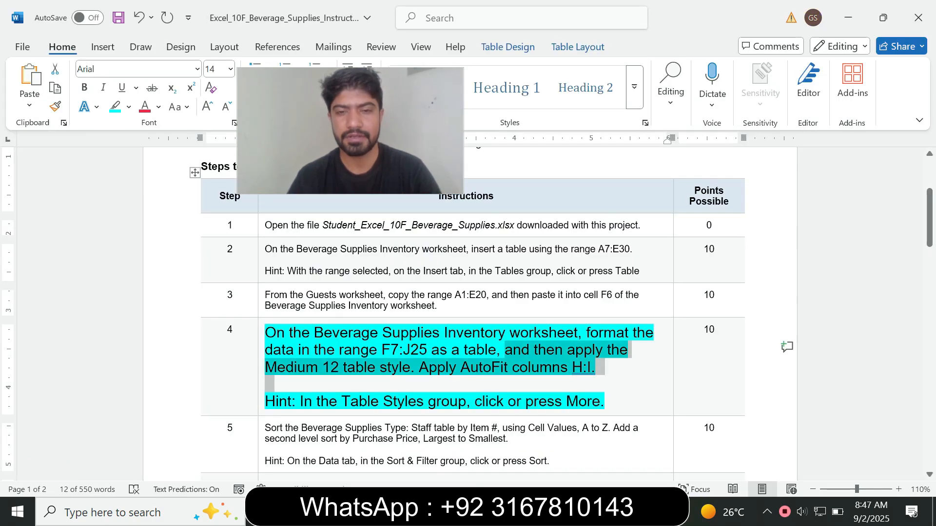
pyautogui.click(518, 512)
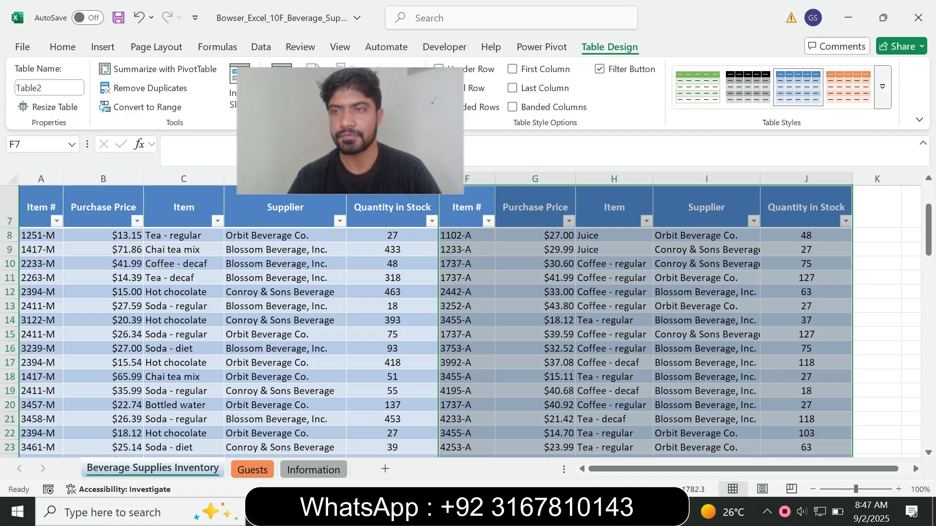
pyautogui.click(882, 87)
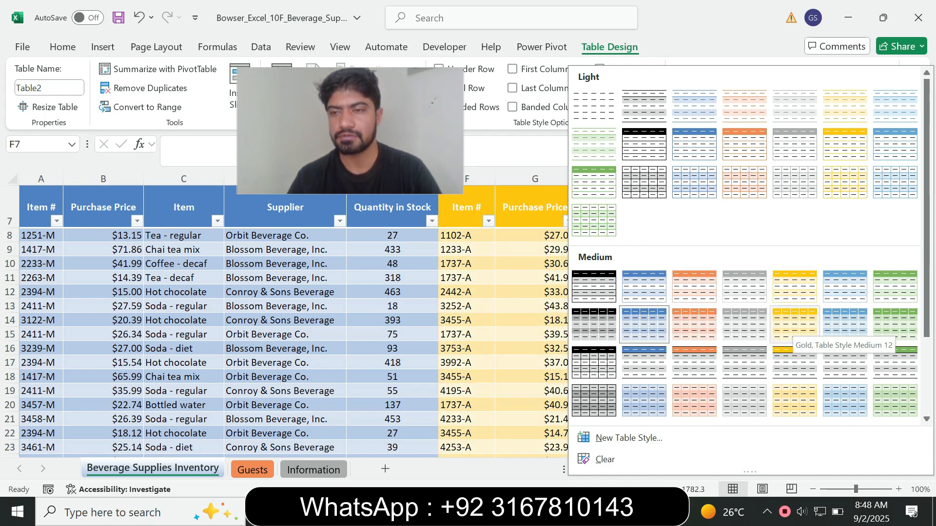
pyautogui.click(795, 324)
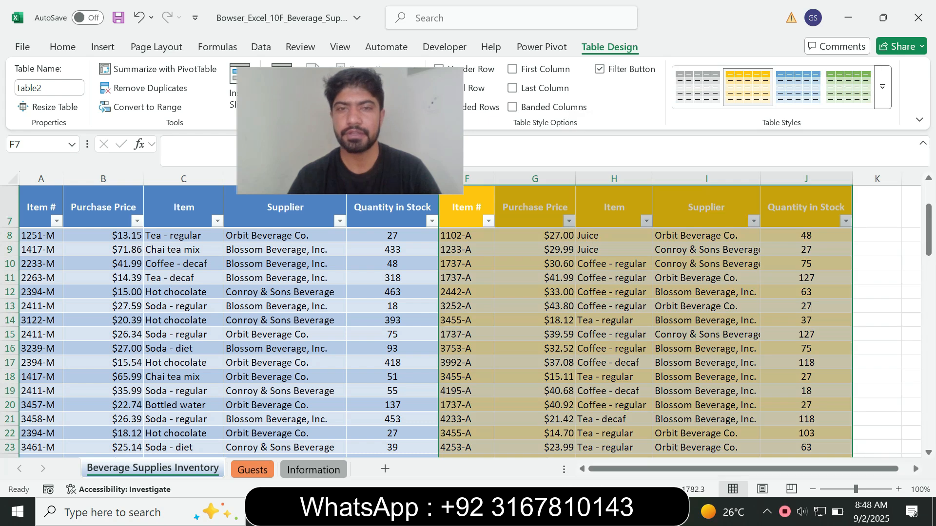
pyautogui.hotkey('alt', 'Tab')
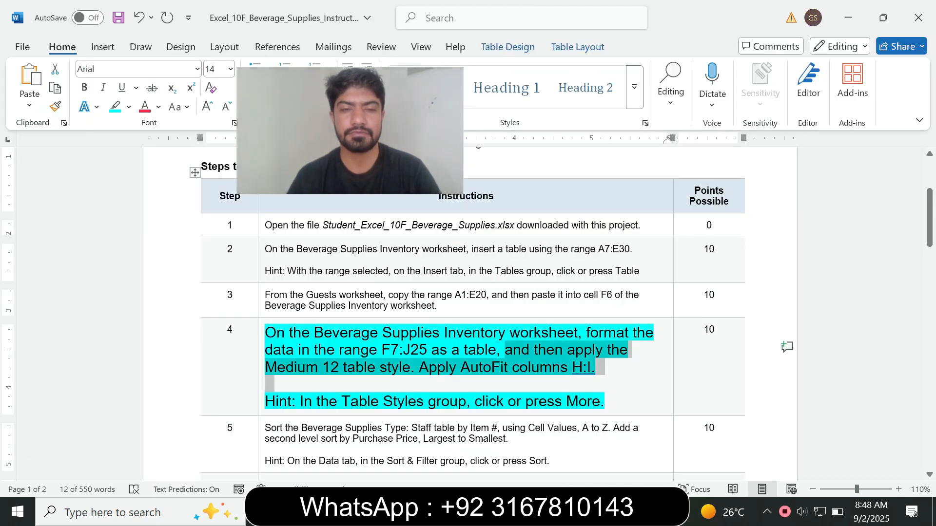
# Return step 4's instruction text to 9 pt with no highlight.
pyautogui.moveTo(267, 390); pyautogui.dragTo(264, 404)
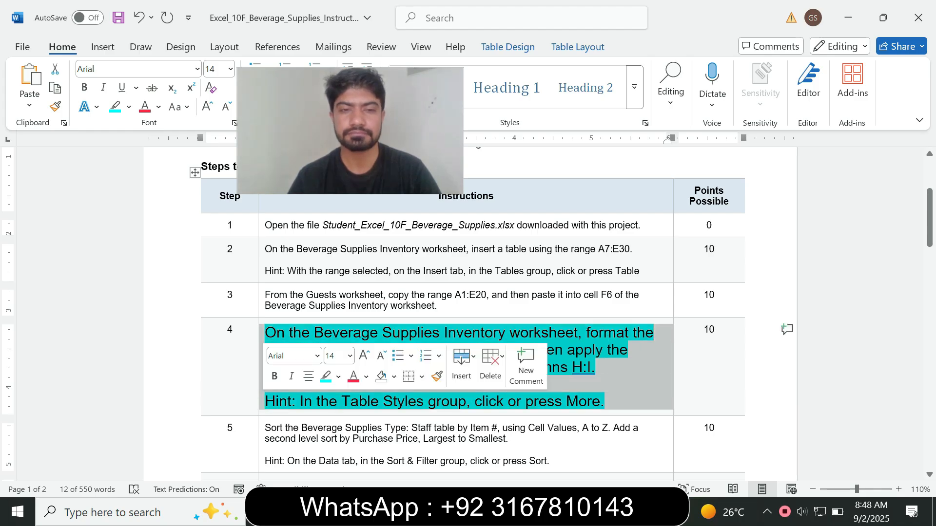
pyautogui.click(335, 356)
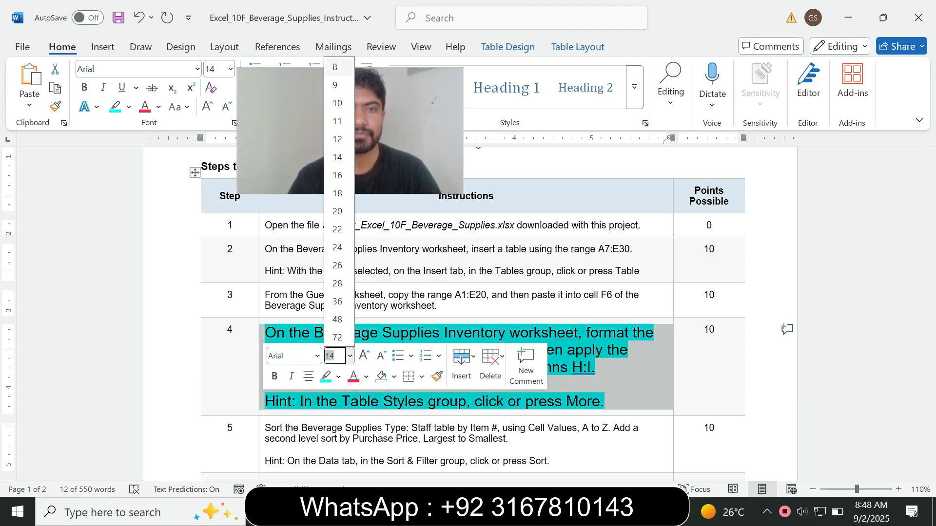
pyautogui.write('9')
pyautogui.press('Return')
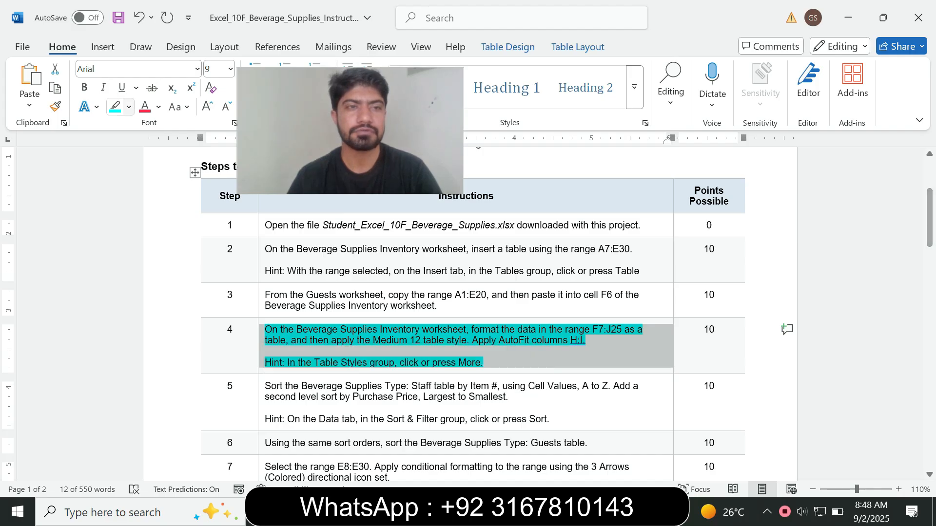
pyautogui.click(128, 107)
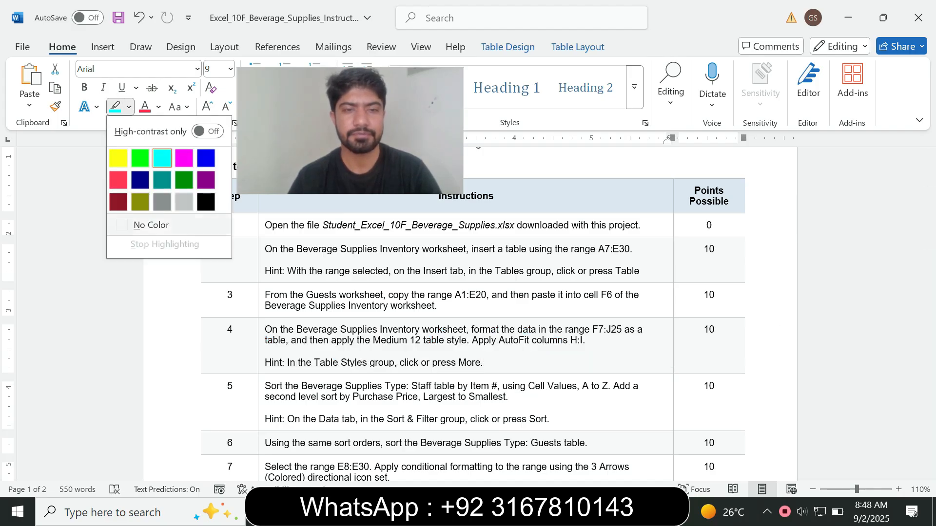
pyautogui.click(151, 225)
# Select the step 5 instruction text and highlight it in cyan.
pyautogui.moveTo(322, 141); pyautogui.dragTo(713, 97)
pyautogui.click(484, 363)
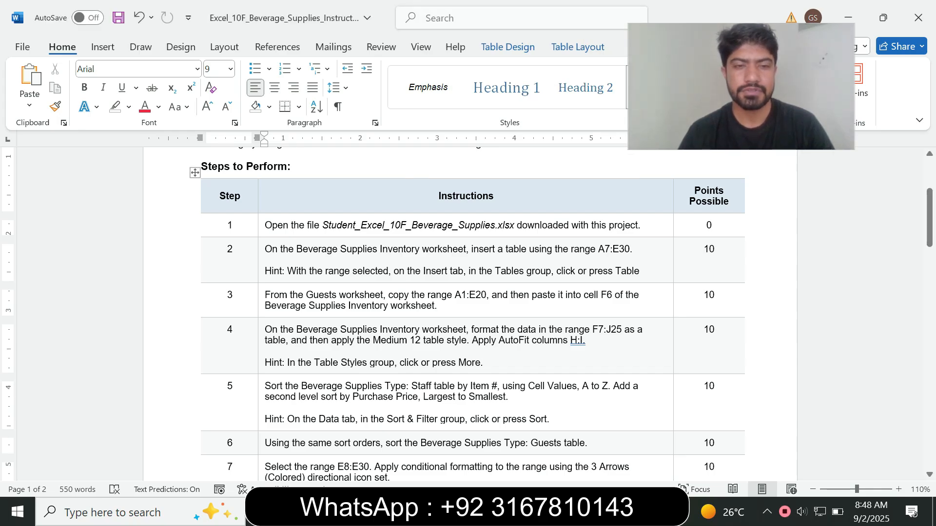
pyautogui.click(261, 411)
pyautogui.click(349, 367)
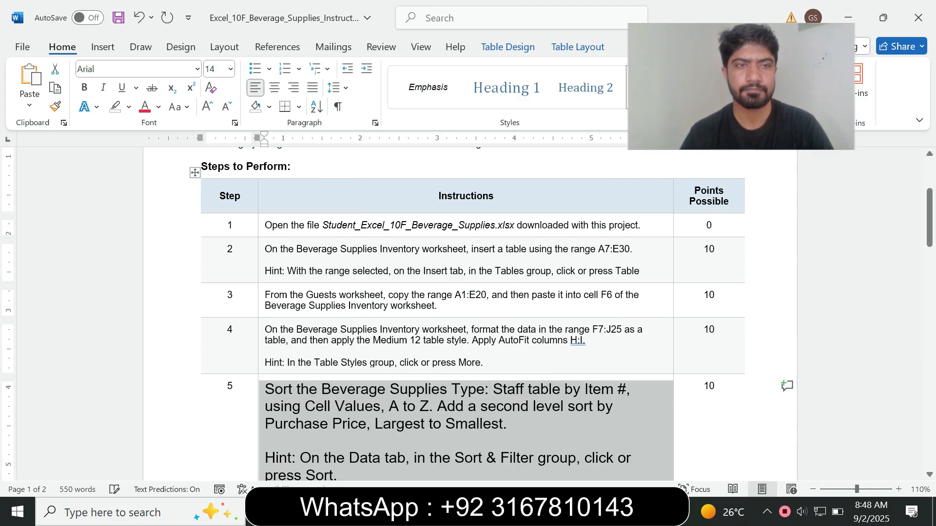
pyautogui.click(128, 108)
pyautogui.click(162, 158)
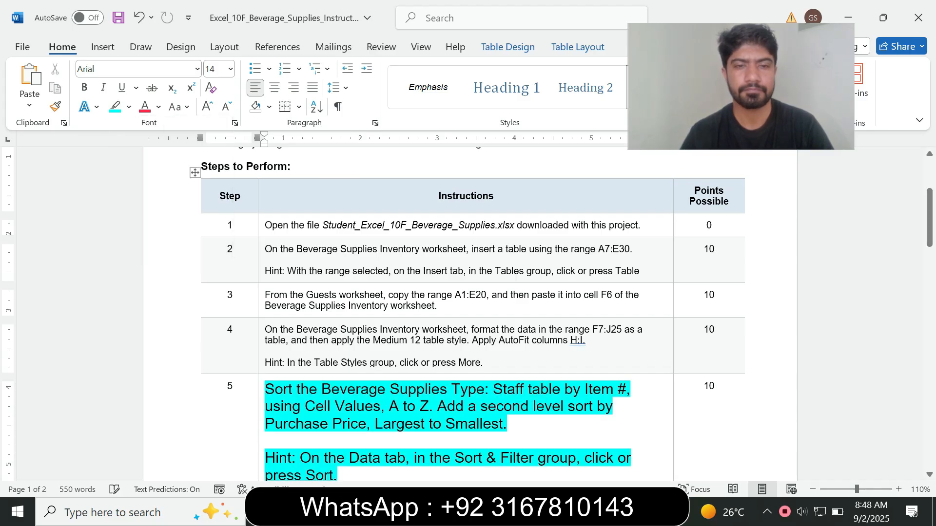
# Read step 5's sort instructions, then bring up Excel's Data commands.
pyautogui.moveTo(929, 217); pyautogui.dragTo(929, 231)
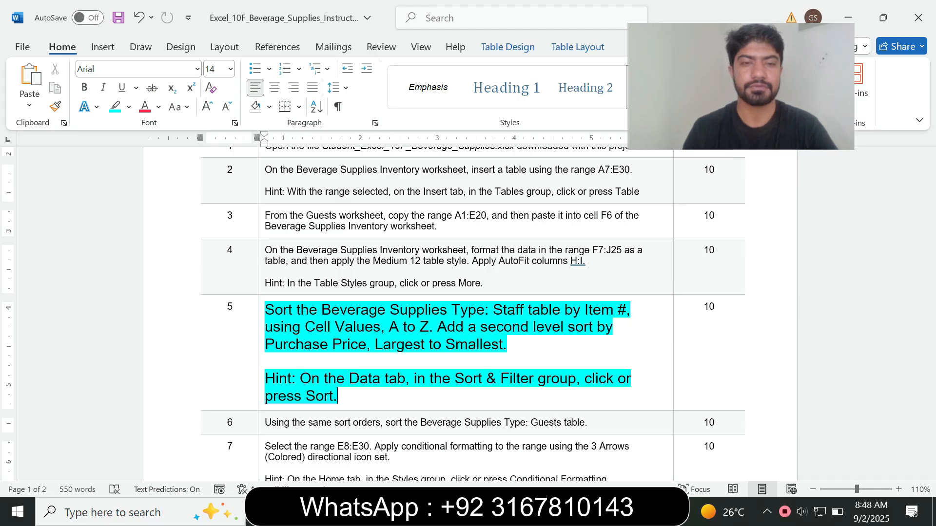
pyautogui.moveTo(296, 310); pyautogui.dragTo(377, 310)
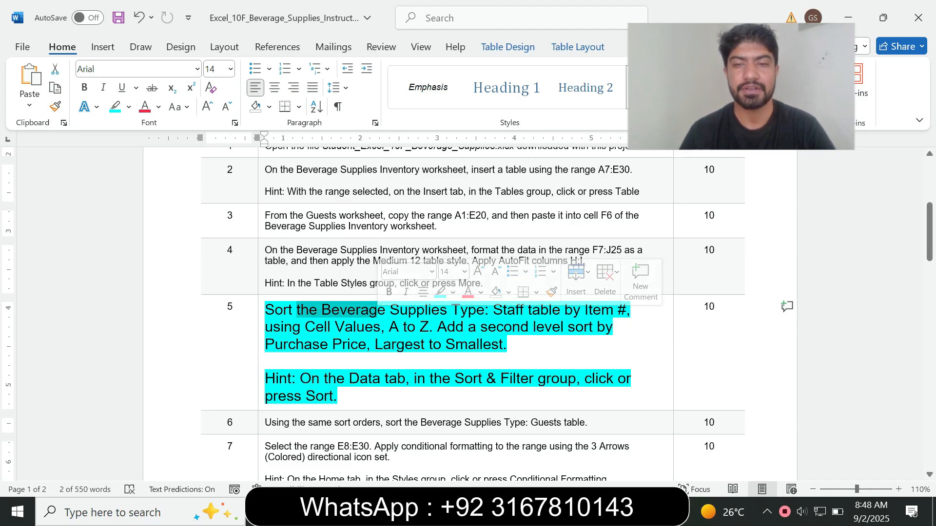
pyautogui.click(468, 344)
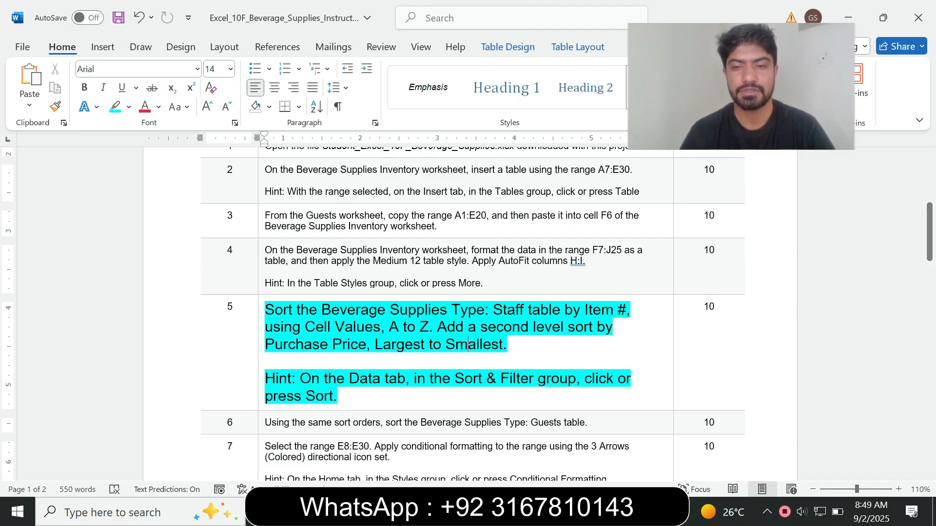
pyautogui.hotkey('alt', 'Tab')
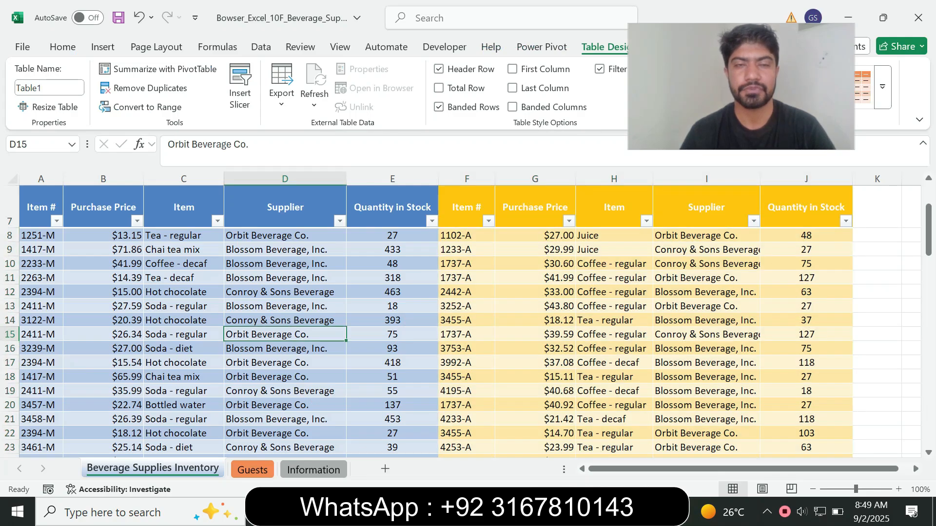
pyautogui.click(261, 48)
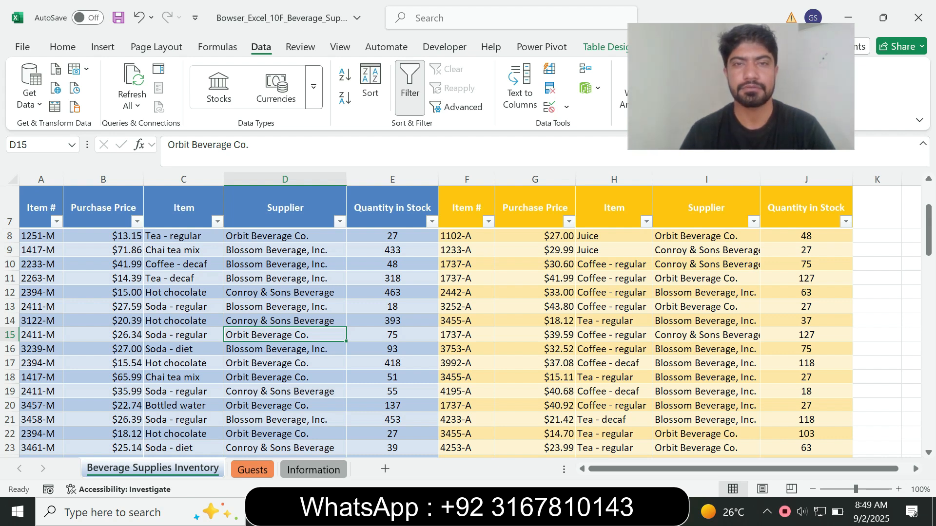
# In the Sort dialog, set the first level to Item #, A to Z.
pyautogui.click(370, 83)
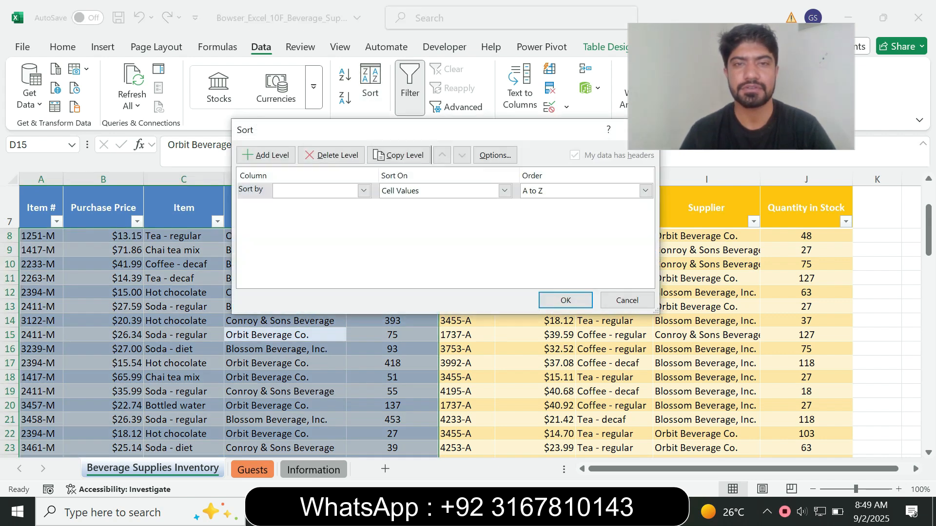
pyautogui.hotkey('alt', 'Tab')
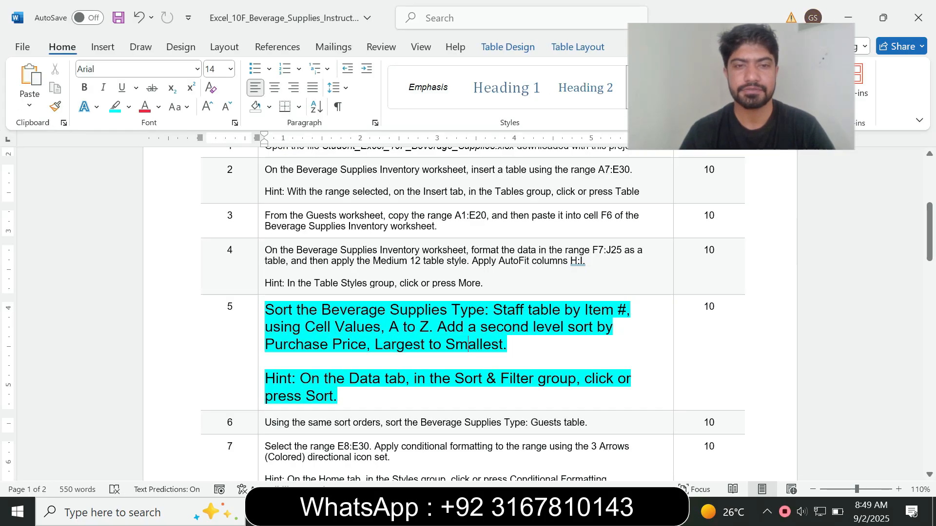
pyautogui.moveTo(321, 310); pyautogui.dragTo(417, 310)
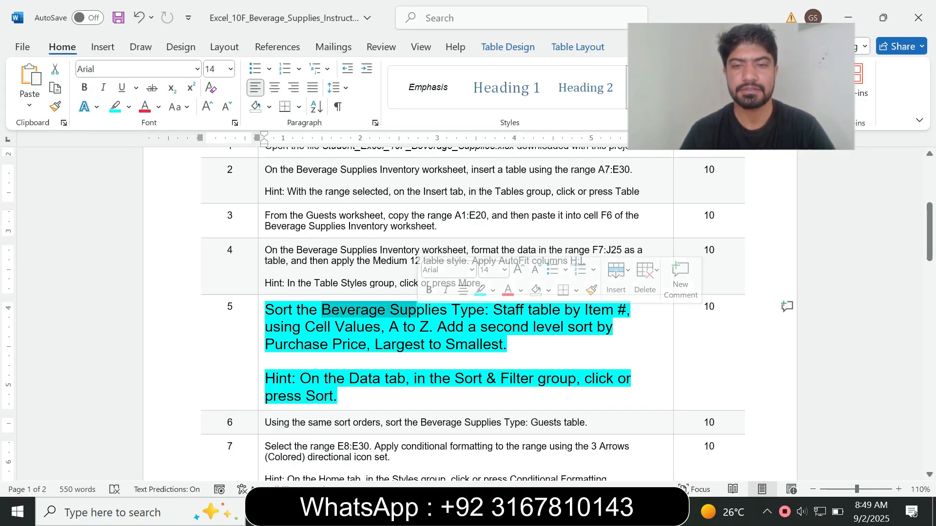
pyautogui.click(418, 316)
pyautogui.doubleClick(511, 310)
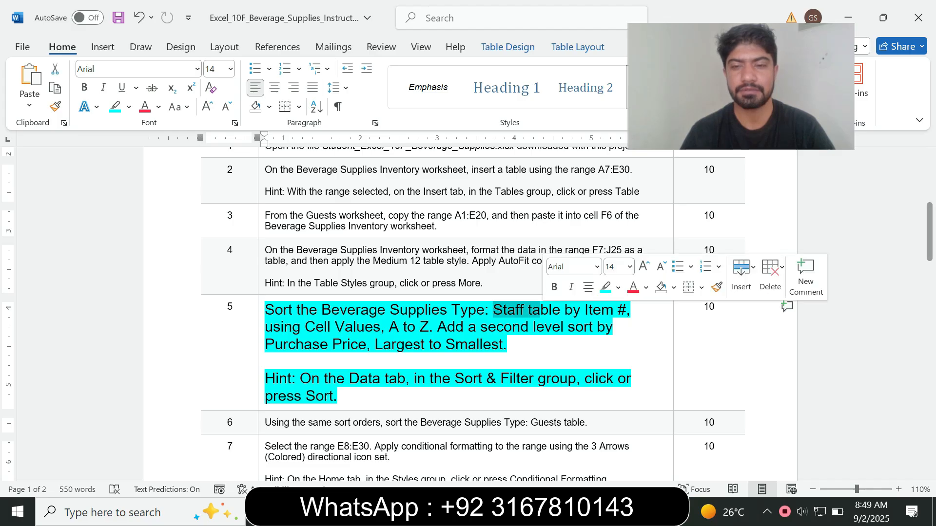
pyautogui.hotkey('alt', 'Tab')
pyautogui.hotkey('alt', 'Down')
pyautogui.press('Down')
pyautogui.press('Down')
pyautogui.press('Down')
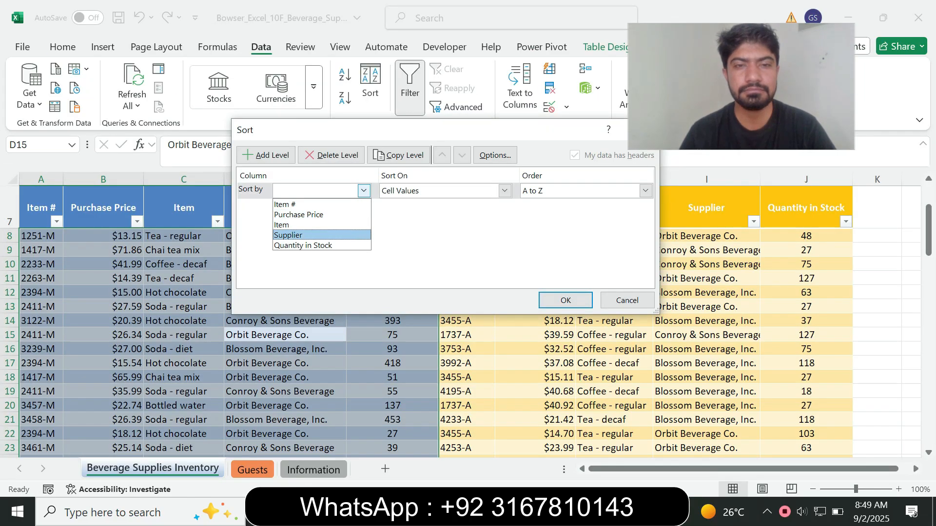
pyautogui.hotkey('alt', 'Tab')
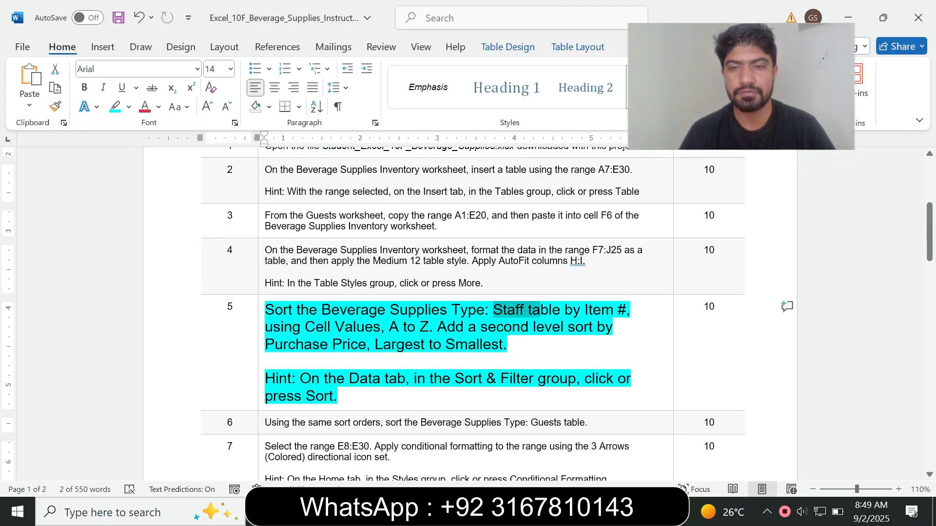
pyautogui.hotkey('alt', 'Tab')
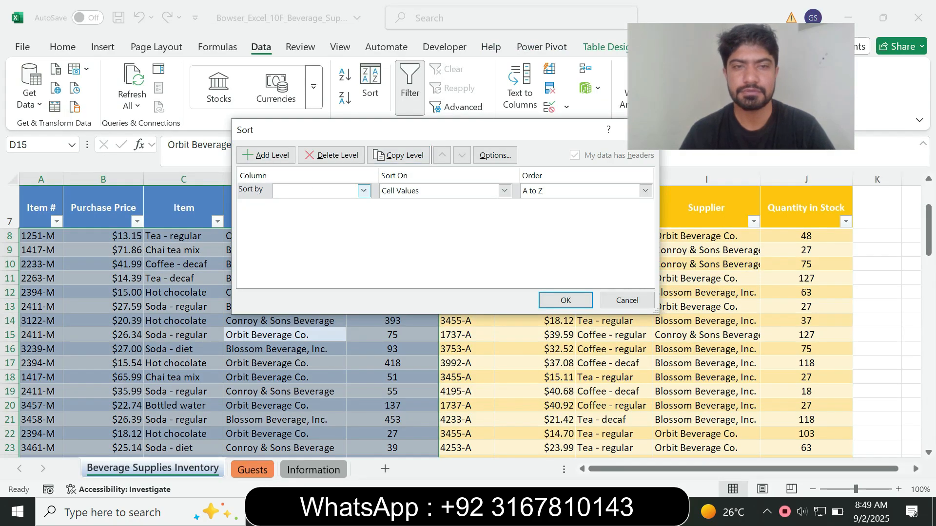
pyautogui.click(363, 191)
pyautogui.click(292, 204)
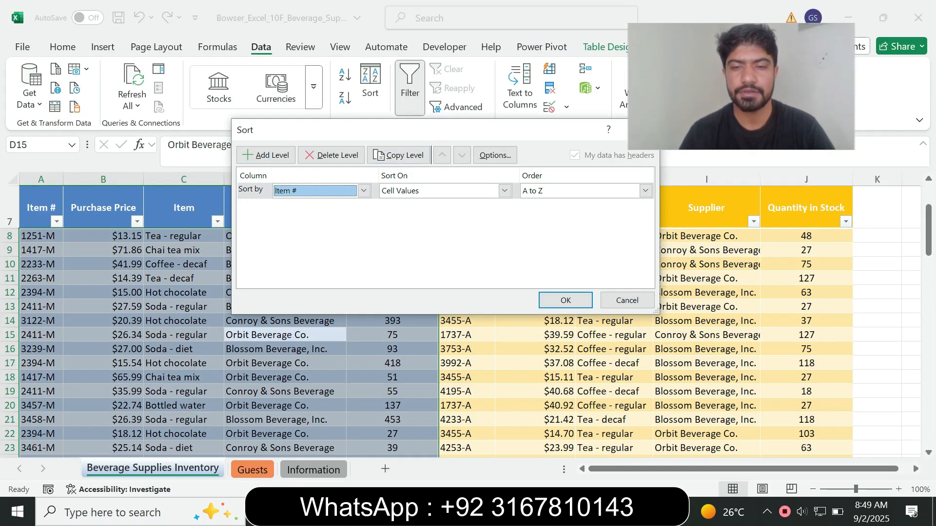
# Add a second sort level: Purchase Price, Largest to Smallest.
pyautogui.hotkey('alt', 'Tab')
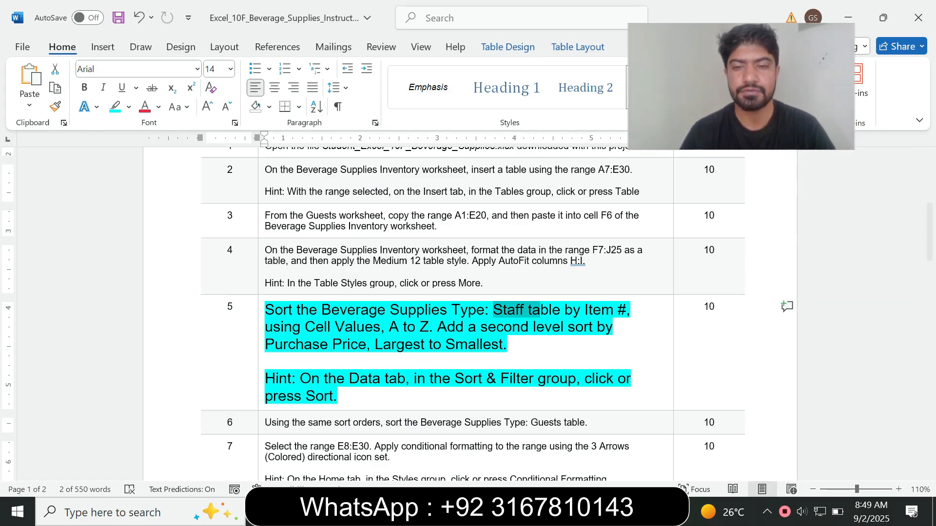
pyautogui.hotkey('alt', 'Tab')
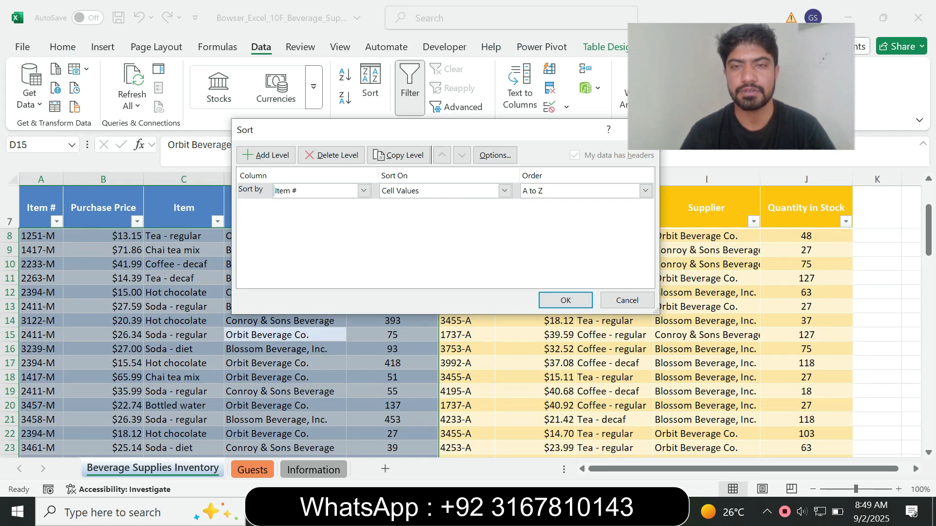
pyautogui.hotkey('alt', 'Tab')
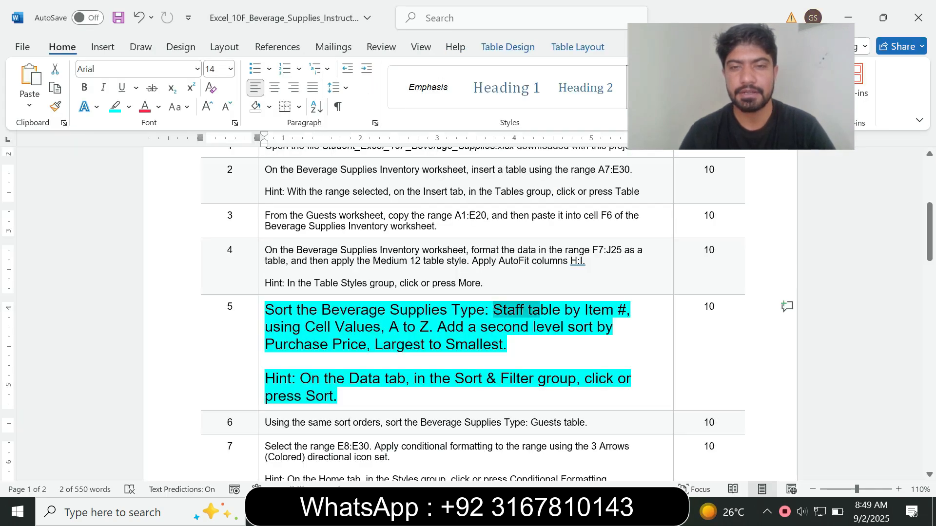
pyautogui.moveTo(433, 327); pyautogui.dragTo(501, 345)
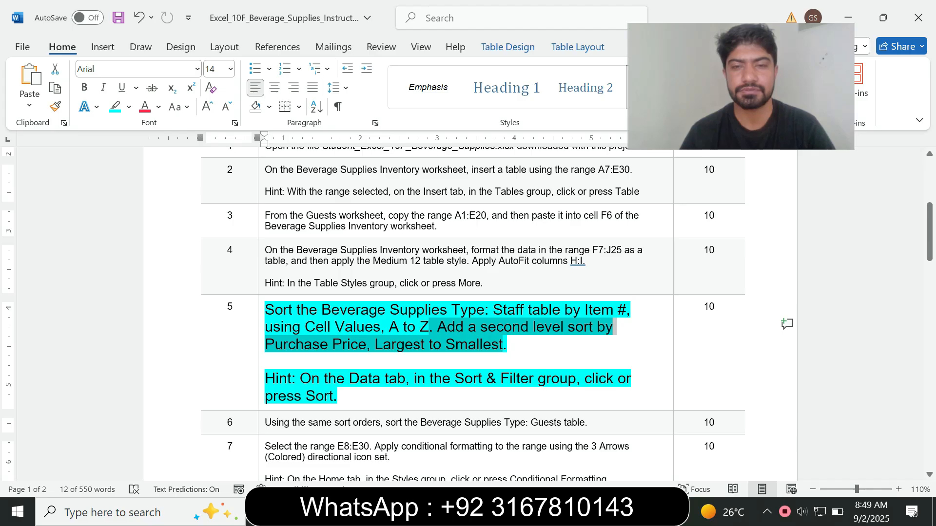
pyautogui.hotkey('alt', 'Tab')
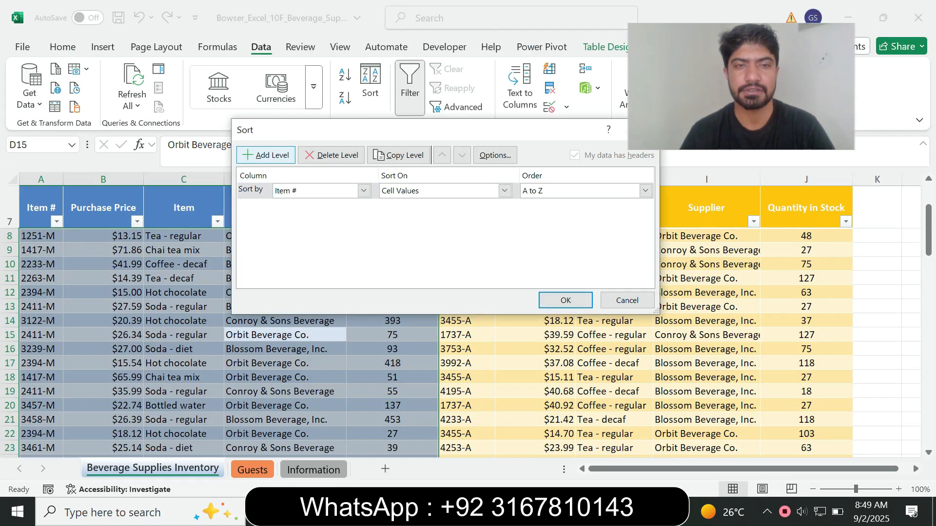
pyautogui.click(266, 155)
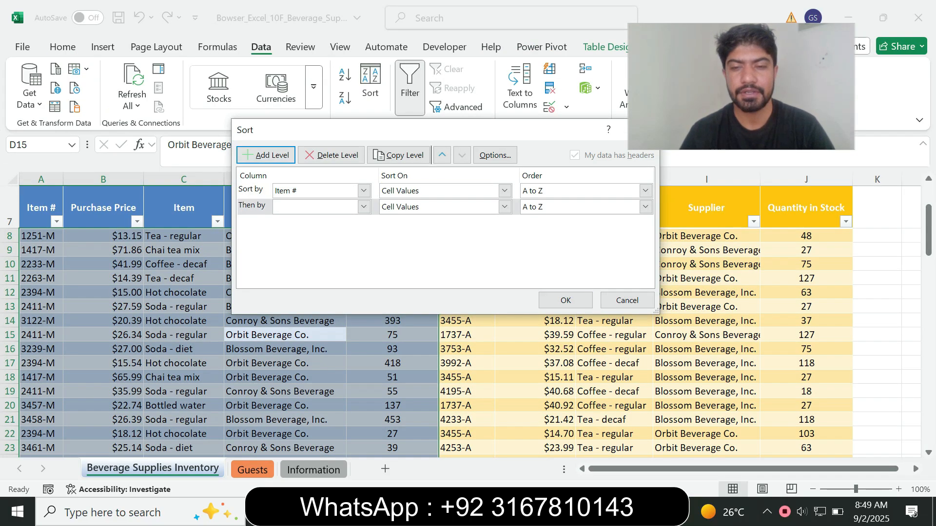
pyautogui.hotkey('alt', 'Tab')
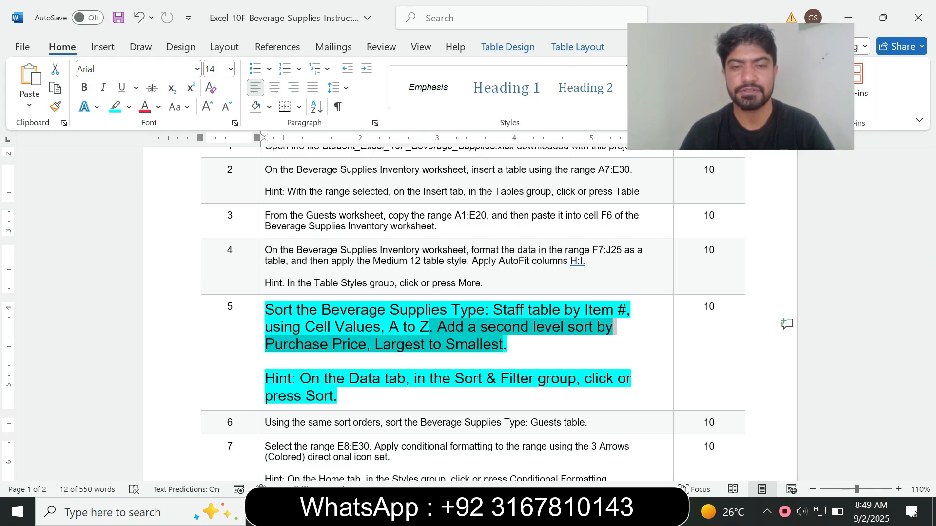
pyautogui.hotkey('alt', 'Tab')
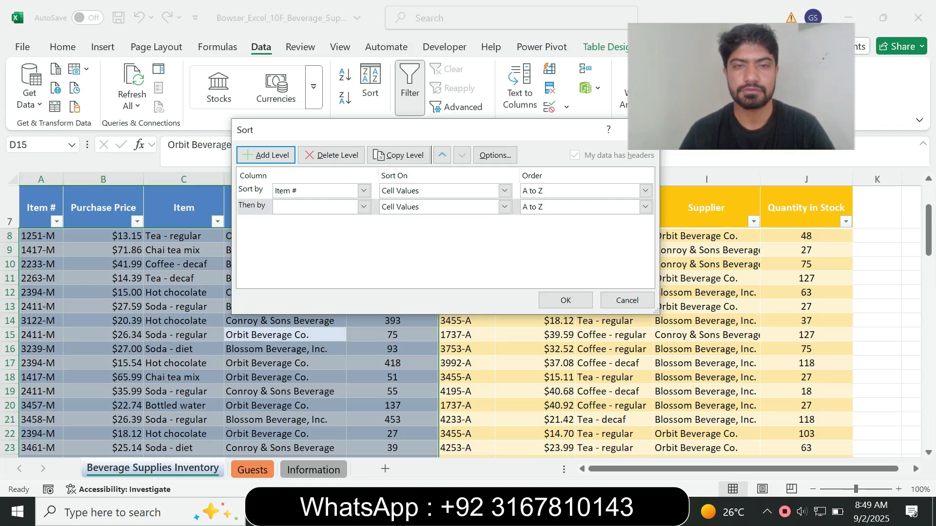
pyautogui.click(364, 206)
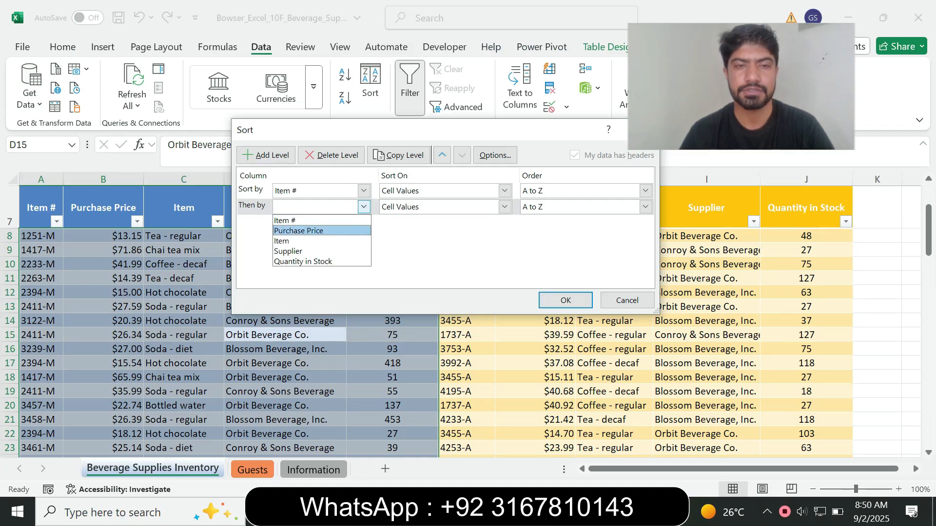
pyautogui.click(298, 230)
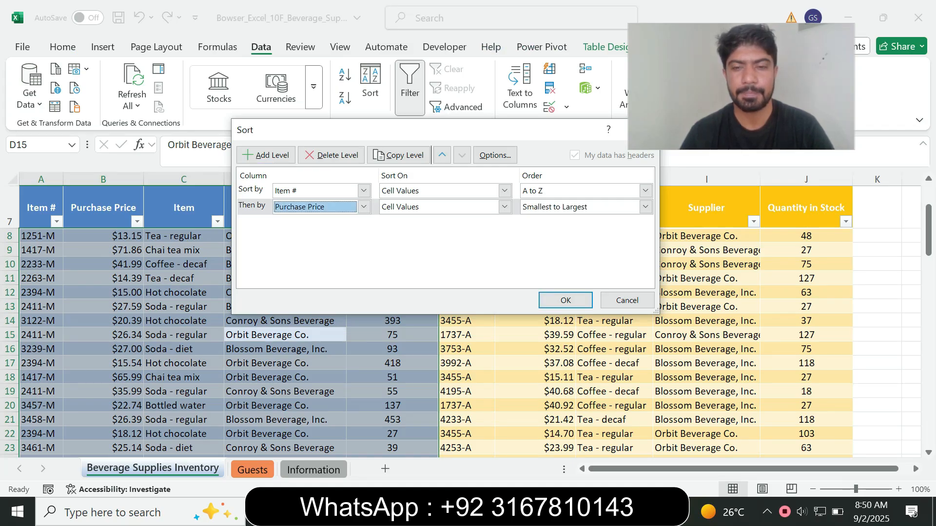
pyautogui.hotkey('alt', 'Tab')
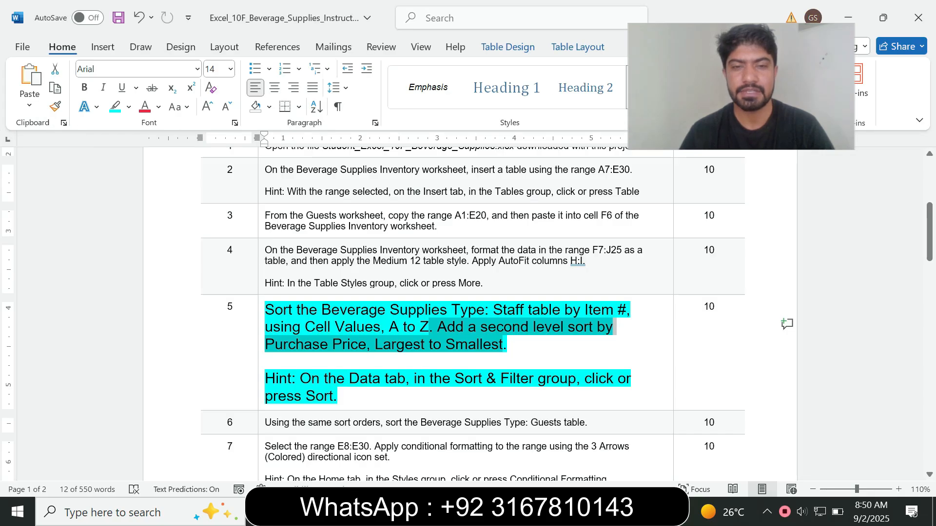
pyautogui.hotkey('alt', 'Tab')
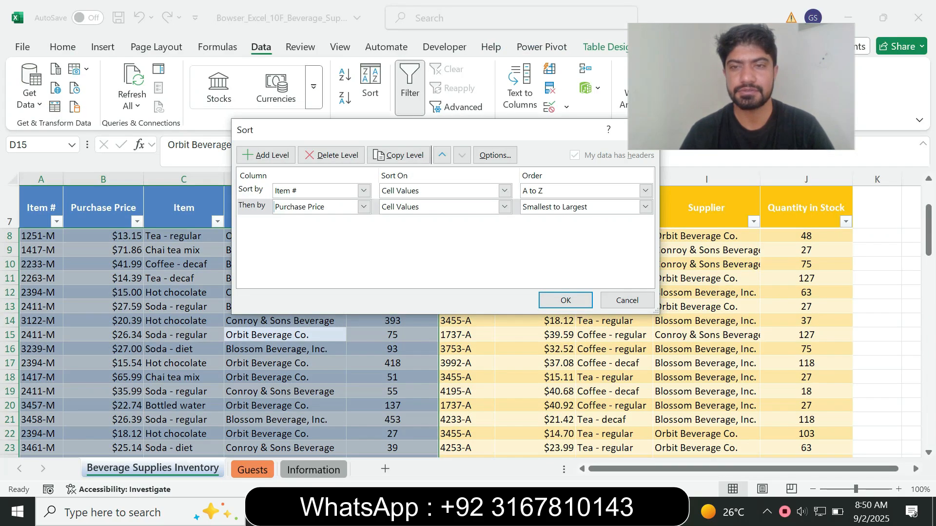
pyautogui.click(645, 206)
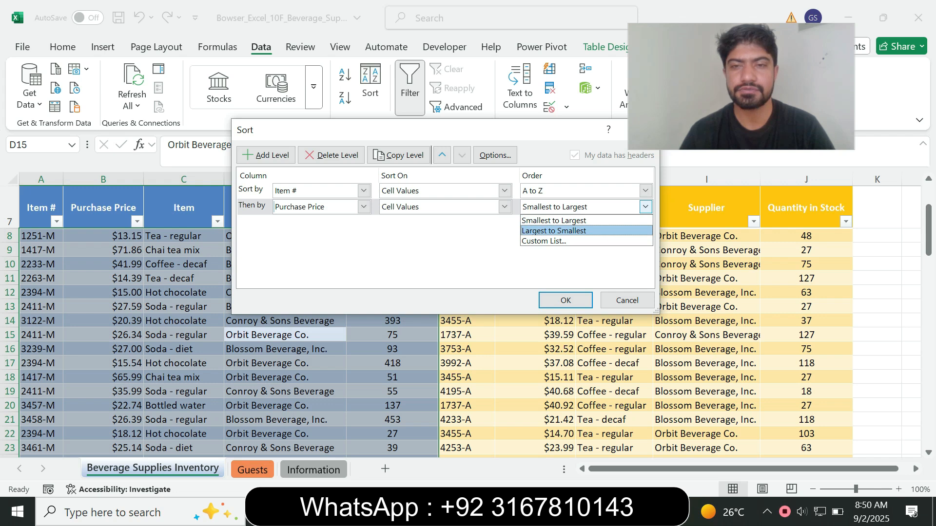
pyautogui.press('Return')
pyautogui.press('Return')
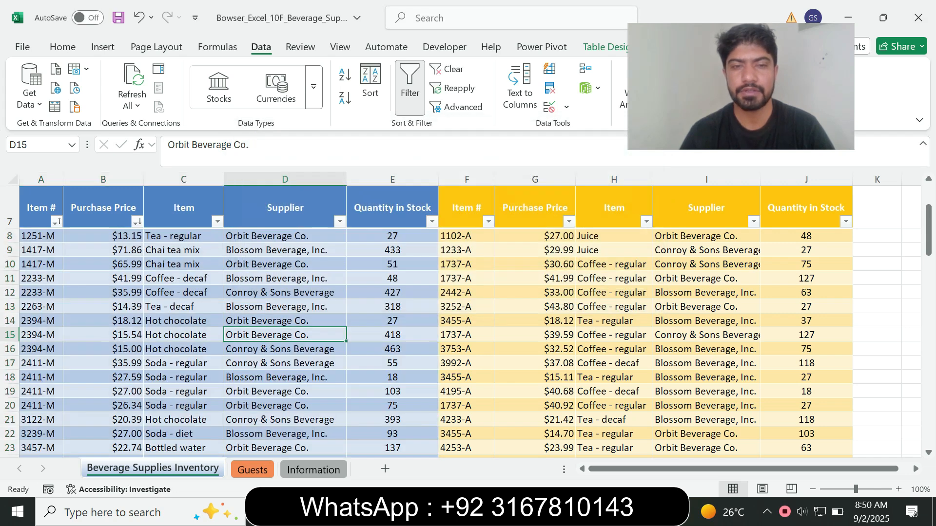
# Return step 5's instruction to 9 pt text with no highlight.
pyautogui.hotkey('alt', 'Tab')
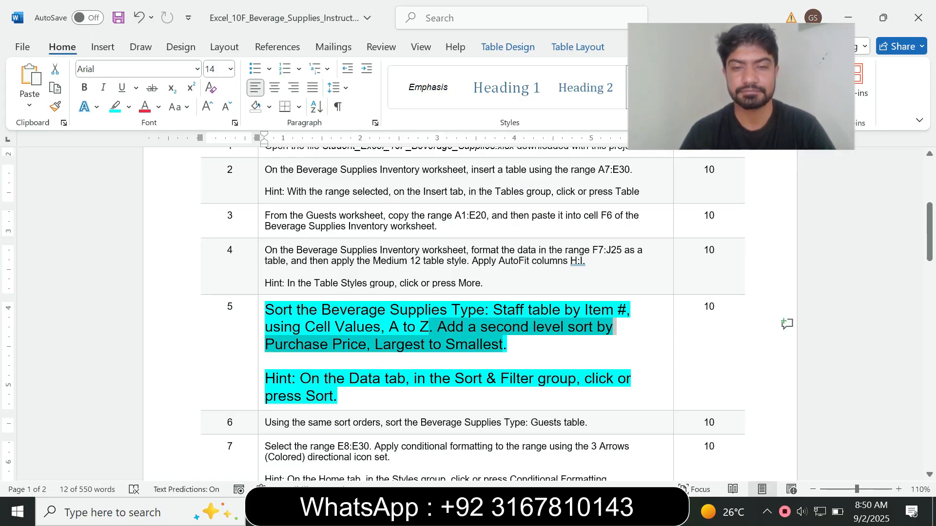
pyautogui.click(261, 374)
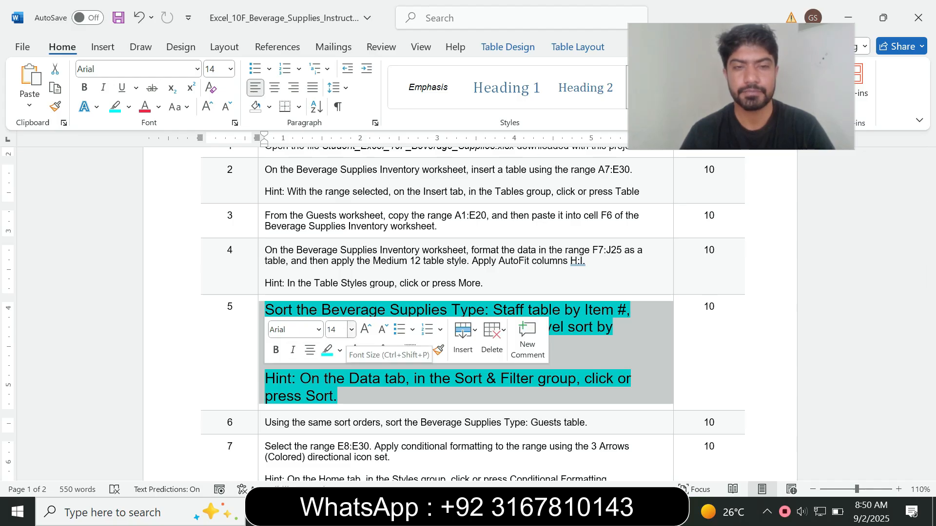
pyautogui.click(350, 330)
pyautogui.click(346, 94)
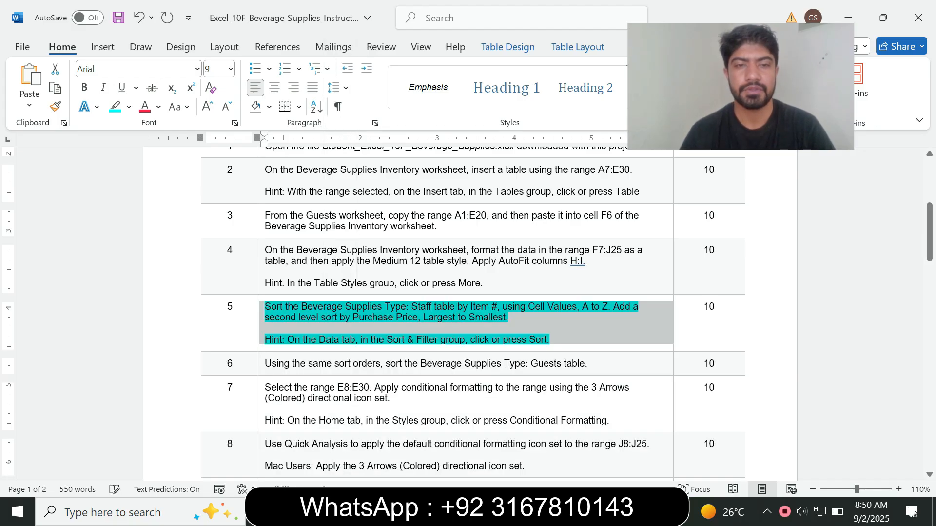
pyautogui.click(128, 107)
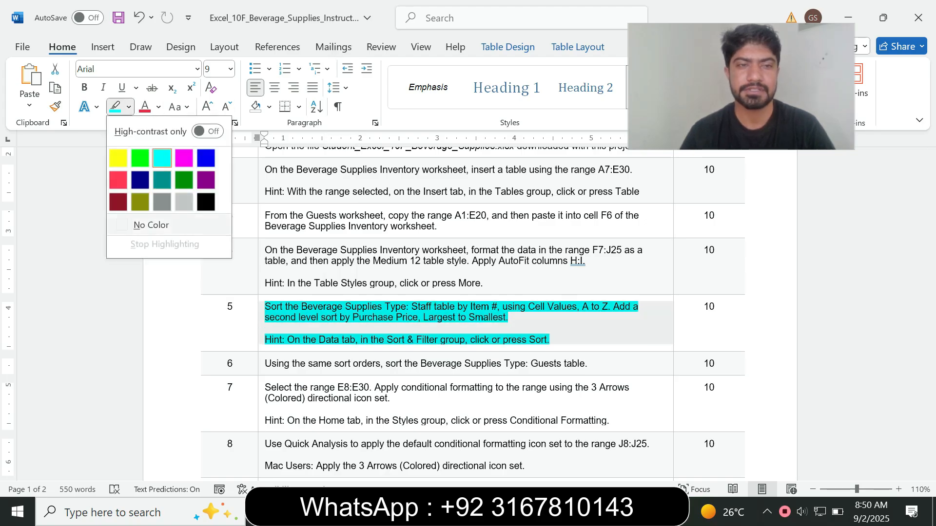
pyautogui.click(151, 224)
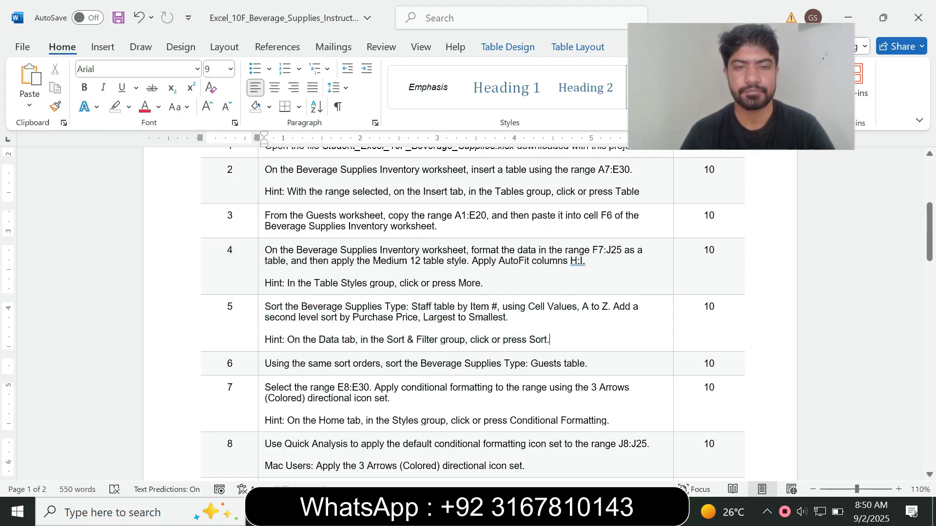
# Enlarge step 6's instruction to 14 pt and highlight it in cyan.
pyautogui.click(261, 363)
pyautogui.click(350, 324)
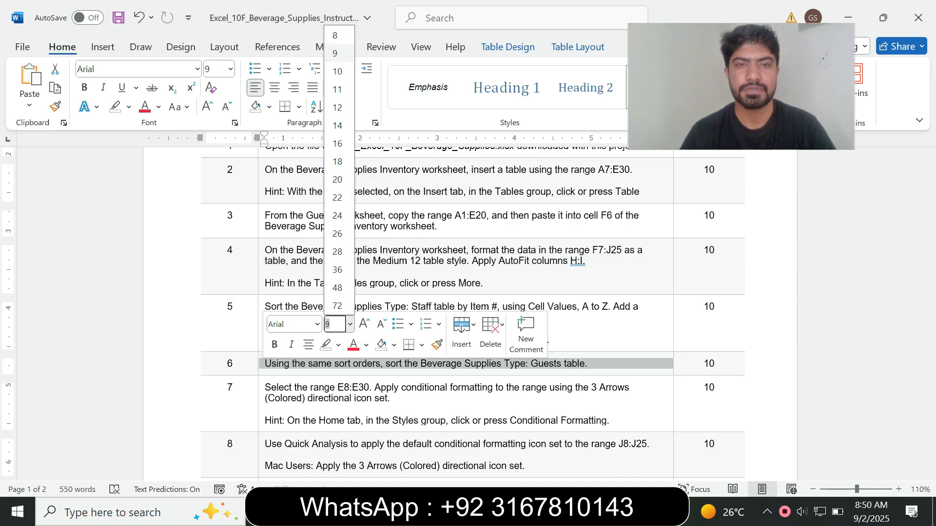
pyautogui.click(337, 125)
pyautogui.click(128, 107)
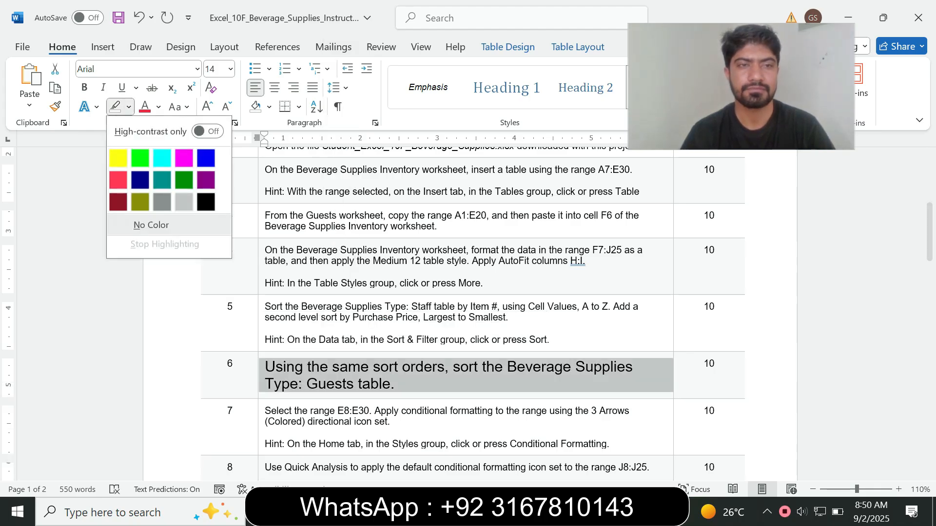
pyautogui.click(162, 158)
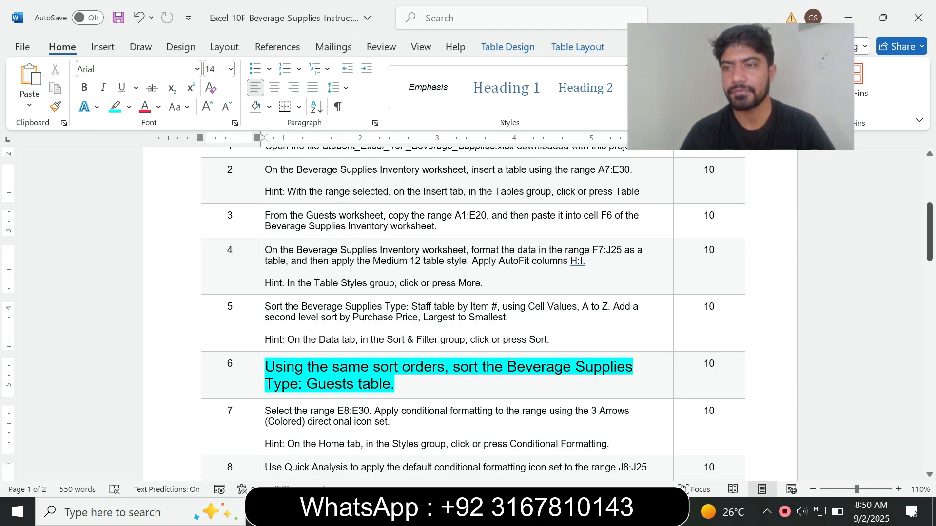
pyautogui.scroll(-3, 468, 312)
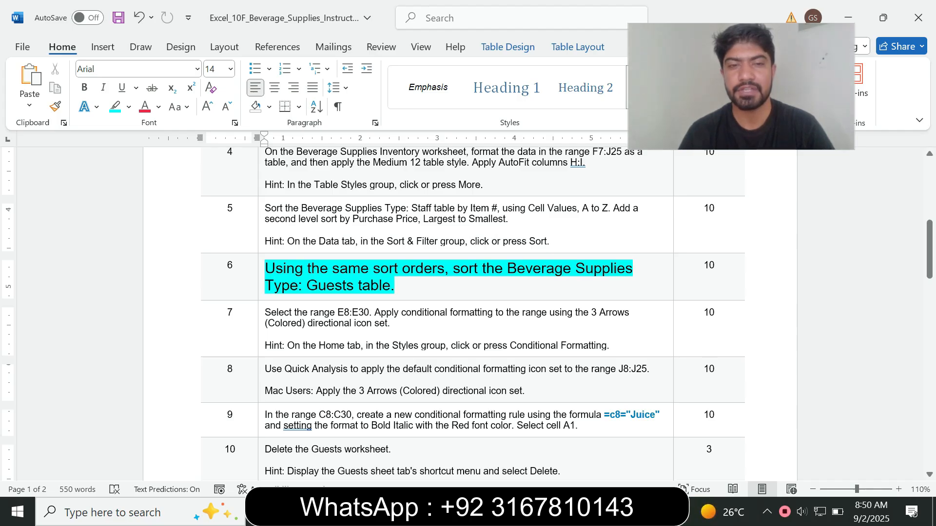
pyautogui.hotkey('alt', 'Tab')
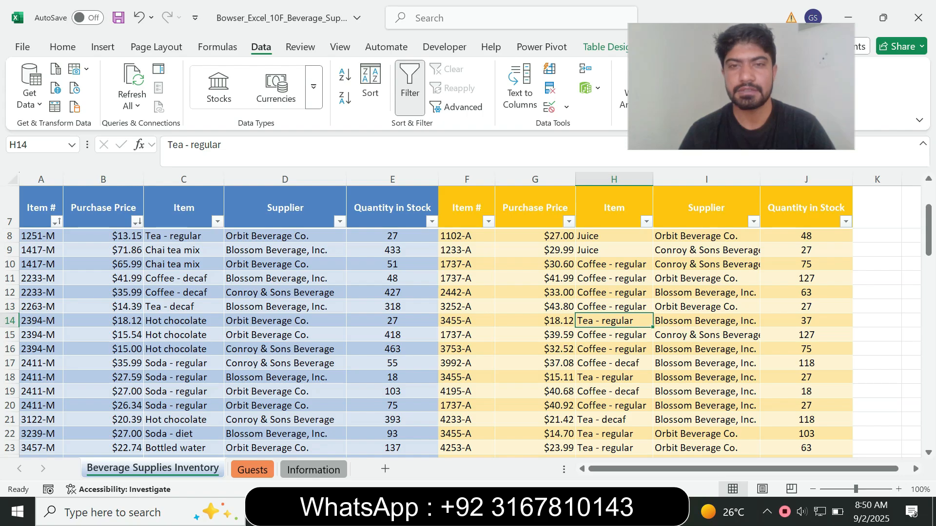
# Try renaming the gold table 'Guests table'; dismiss the invalid-name warning, leaving it Table2.
pyautogui.hotkey('alt', 'Tab')
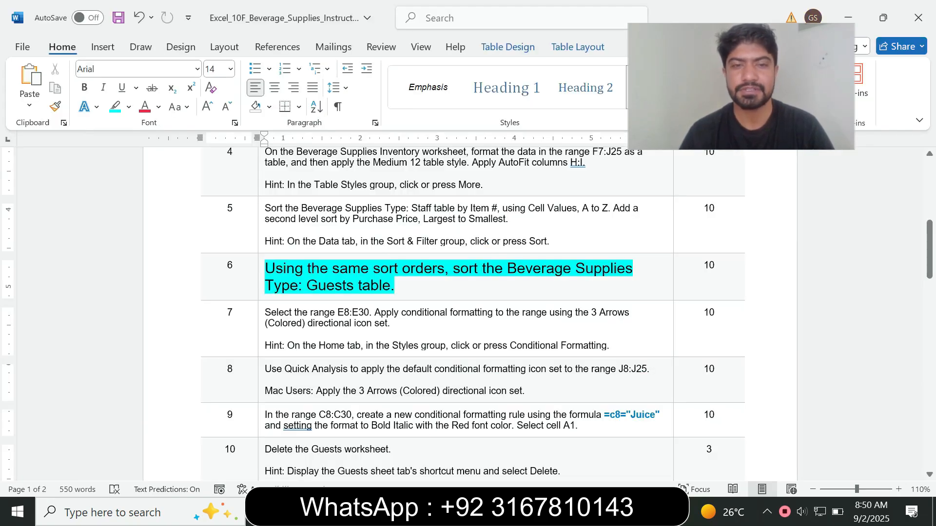
pyautogui.moveTo(306, 286); pyautogui.dragTo(393, 285)
pyautogui.hotkey('ctrl', 'c')
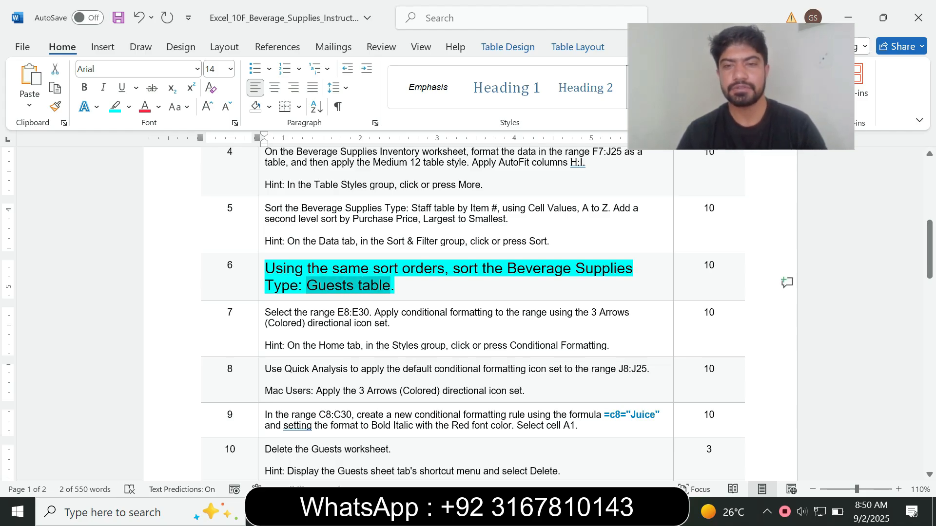
pyautogui.hotkey('alt', 'Tab')
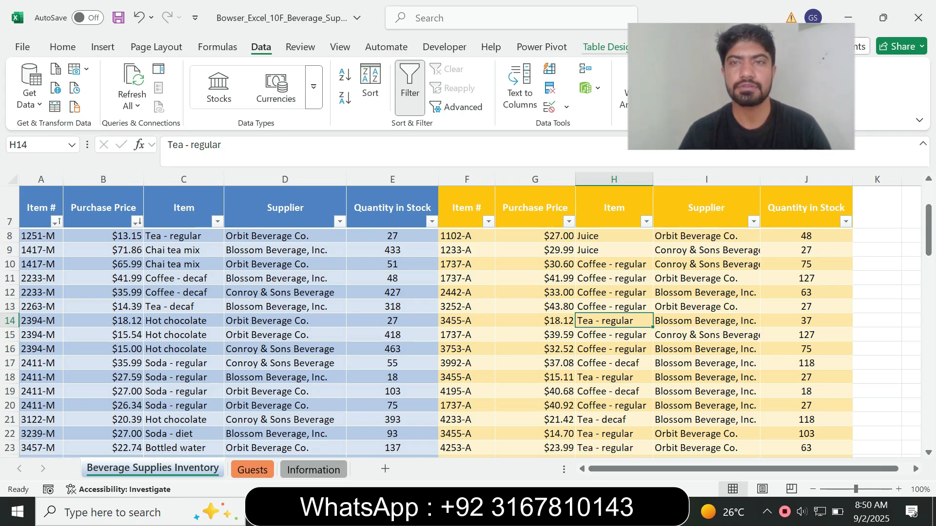
pyautogui.click(604, 47)
pyautogui.click(49, 89)
pyautogui.hotkey('ctrl', 'v')
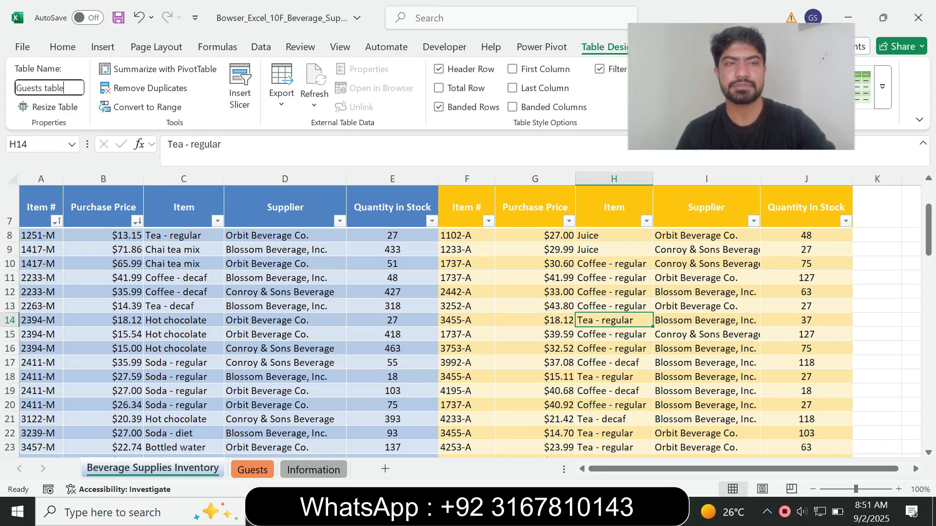
pyautogui.press('Return')
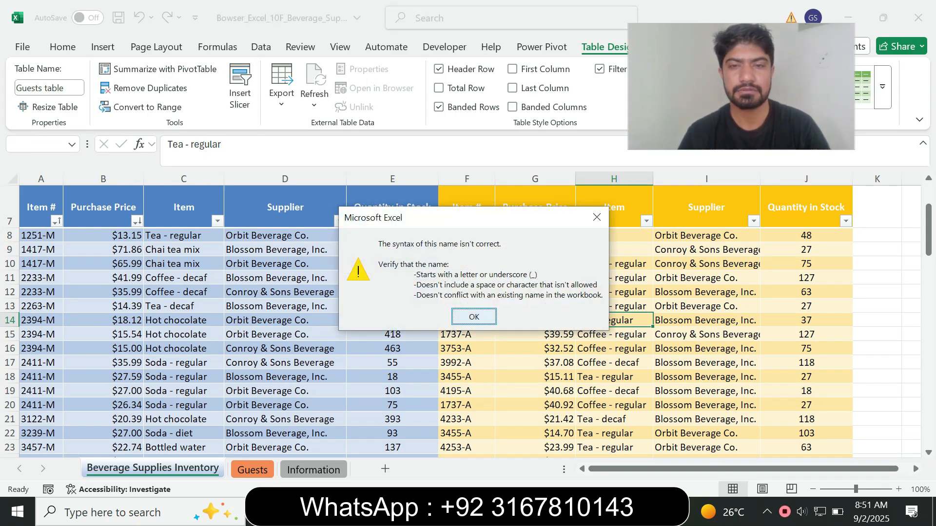
pyautogui.click(474, 317)
pyautogui.click(535, 334)
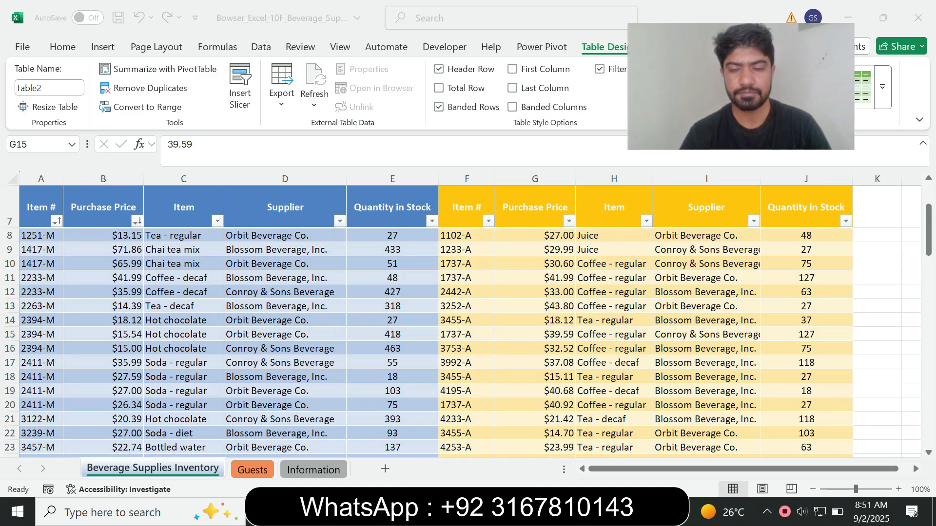
pyautogui.hotkey('alt', 'Tab')
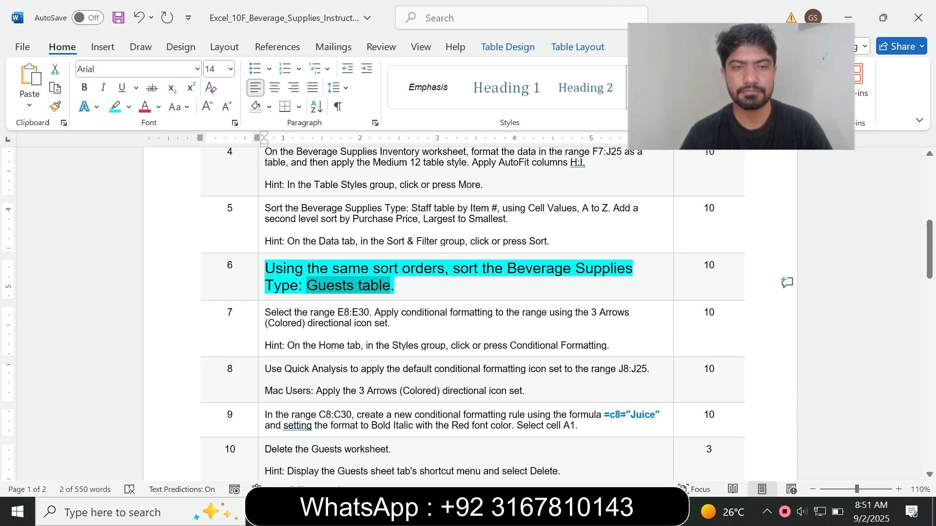
# Shrink step 6's instruction back to 9 pt with no highlight.
pyautogui.click(262, 288)
pyautogui.click(347, 252)
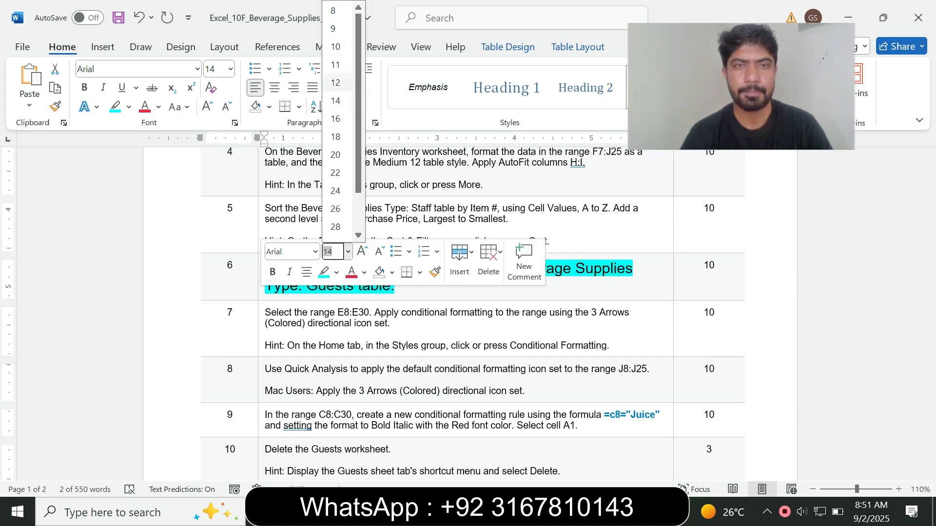
pyautogui.click(333, 28)
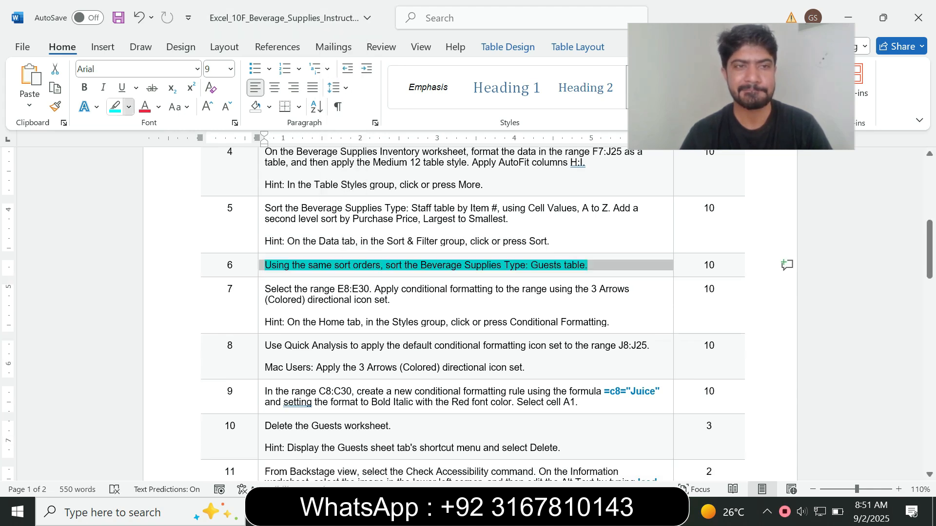
pyautogui.click(129, 107)
pyautogui.click(146, 224)
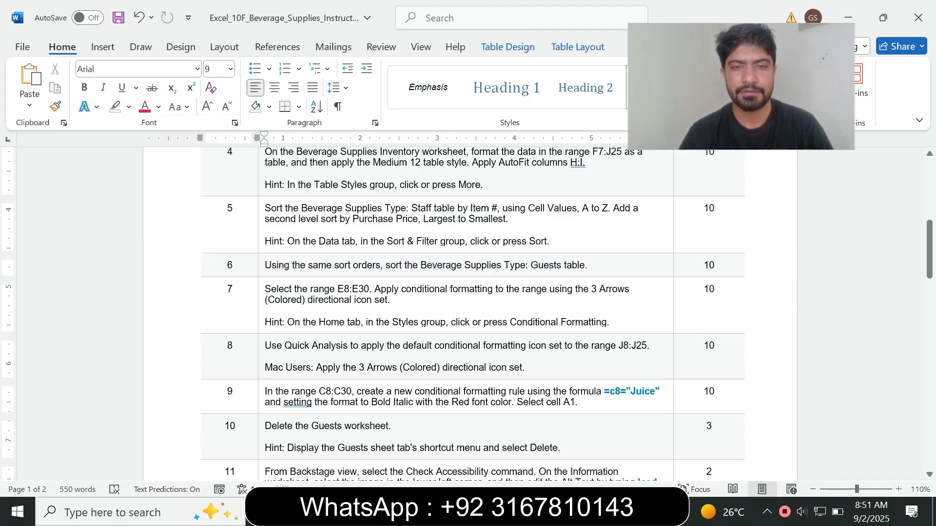
# Highlight steps 7 through 14 in cyan and scroll back to the top.
pyautogui.moveTo(265, 289); pyautogui.dragTo(390, 385)
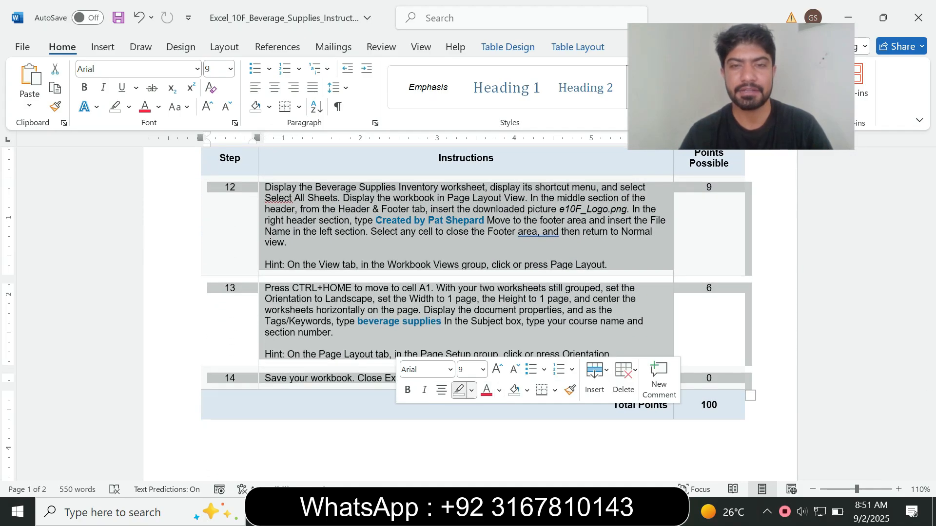
pyautogui.click(471, 389)
pyautogui.click(506, 281)
pyautogui.click(433, 288)
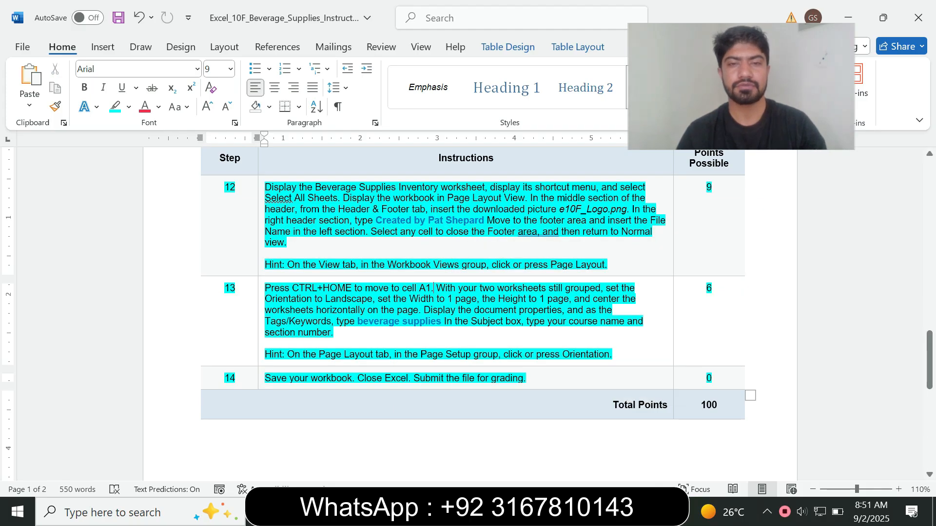
pyautogui.moveTo(930, 361); pyautogui.dragTo(929, 354)
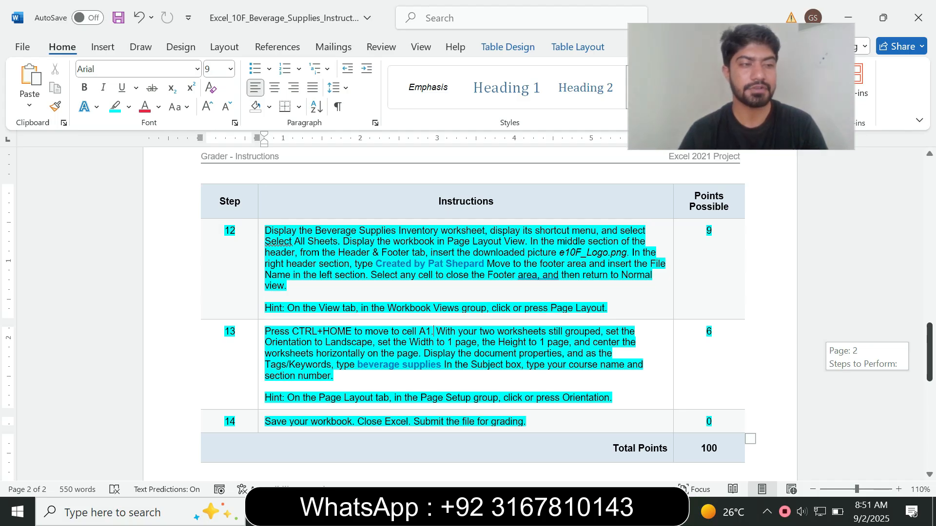
pyautogui.moveTo(930, 354); pyautogui.dragTo(929, 189)
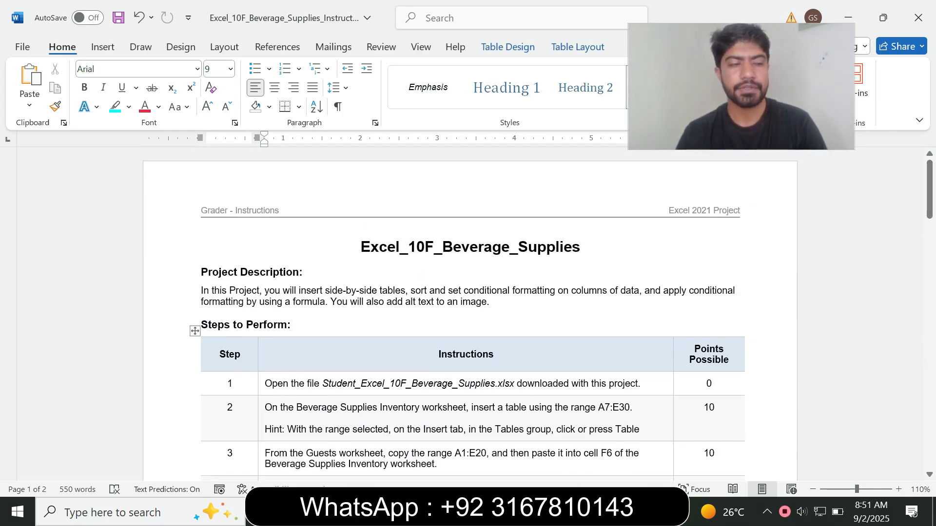